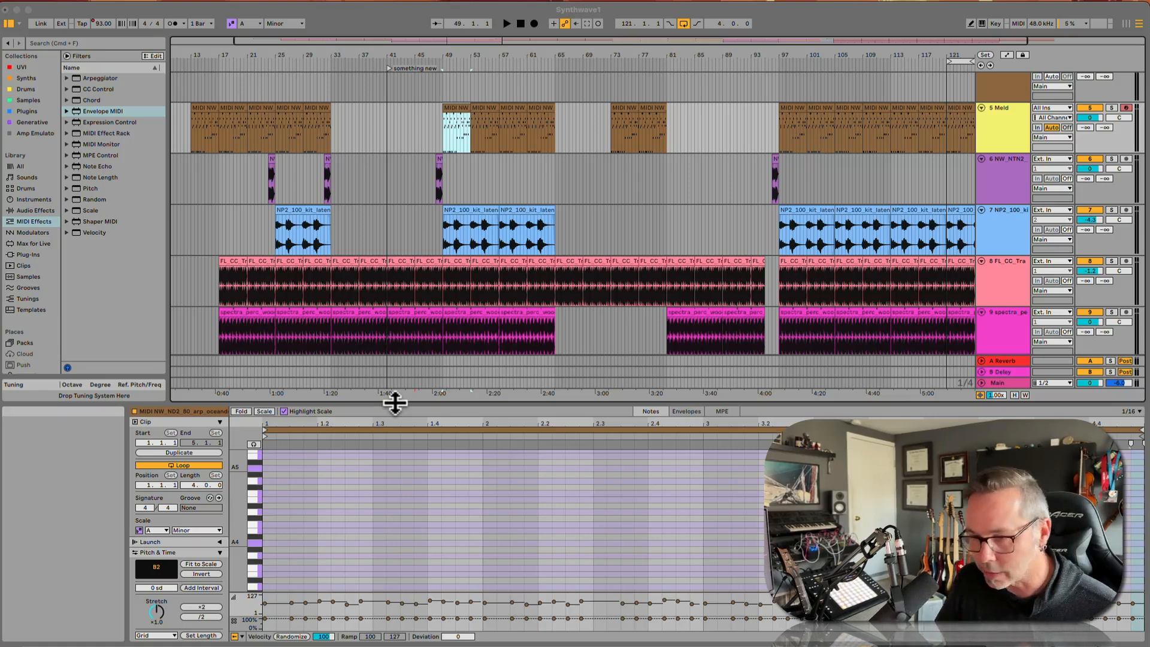
Hide the clip detail area so the arrangement fills the height, and widen the browser slightly.
{"action": "left_click", "coordinate": [395, 402]}
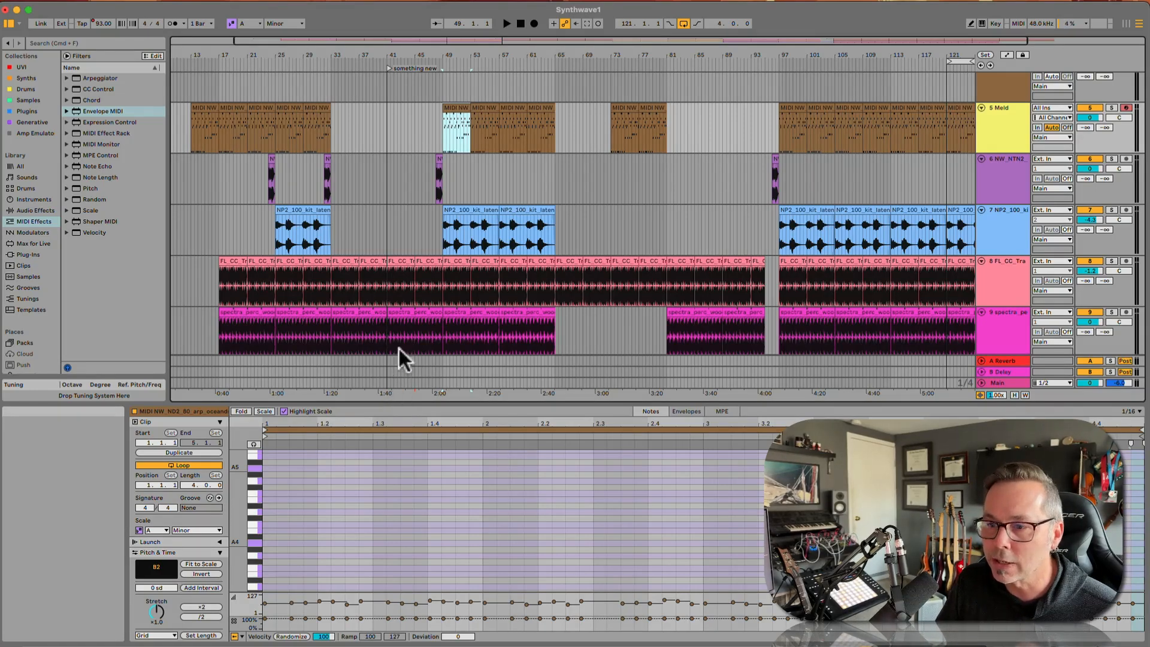
{"action": "left_click_drag", "start_coordinate": [398, 403], "coordinate": [398, 629]}
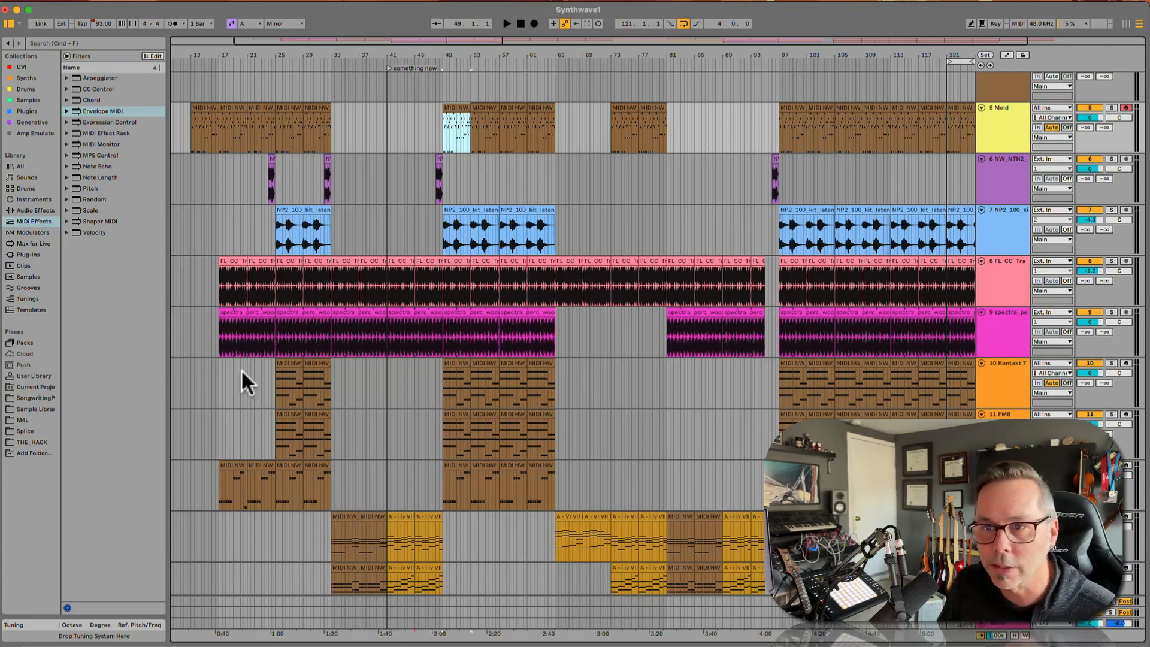
{"action": "mouse_move", "coordinate": [169, 290]}
{"action": "left_mouse_down"}
{"action": "mouse_move", "coordinate": [36, 290]}
{"action": "mouse_move", "coordinate": [177, 288]}
{"action": "left_mouse_up"}
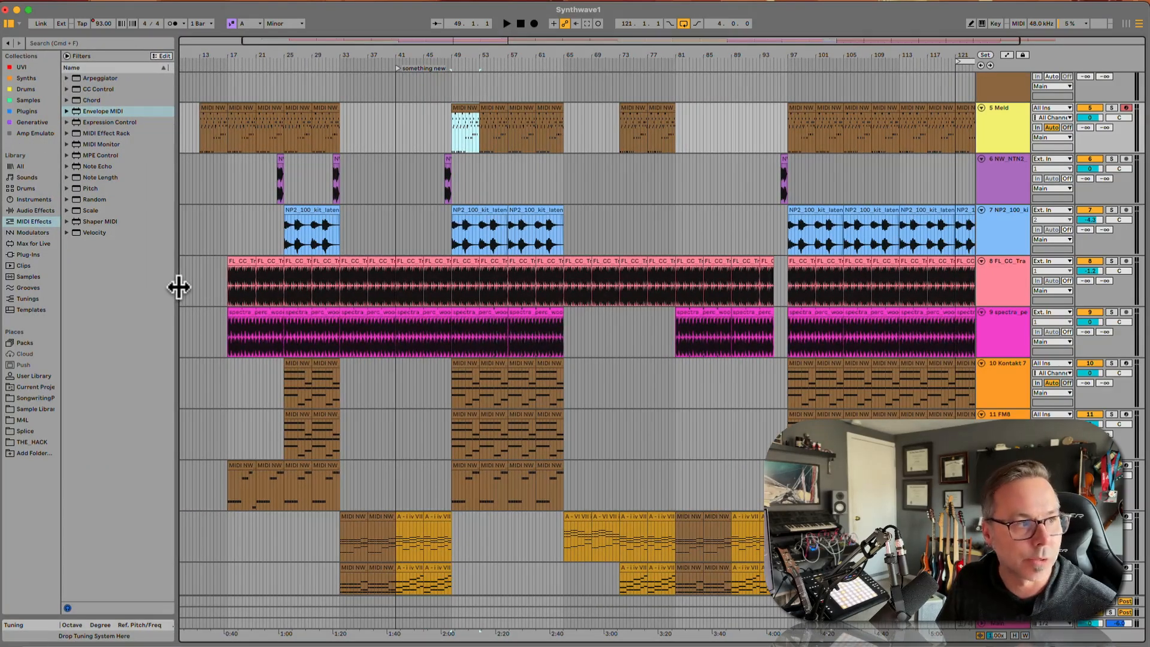
Switch the track selection back and forth between 4 Audio and 5 Meld, ending on 5 Meld.
{"action": "scroll", "coordinate": [503, 257], "scroll_direction": "down", "scroll_amount": 1}
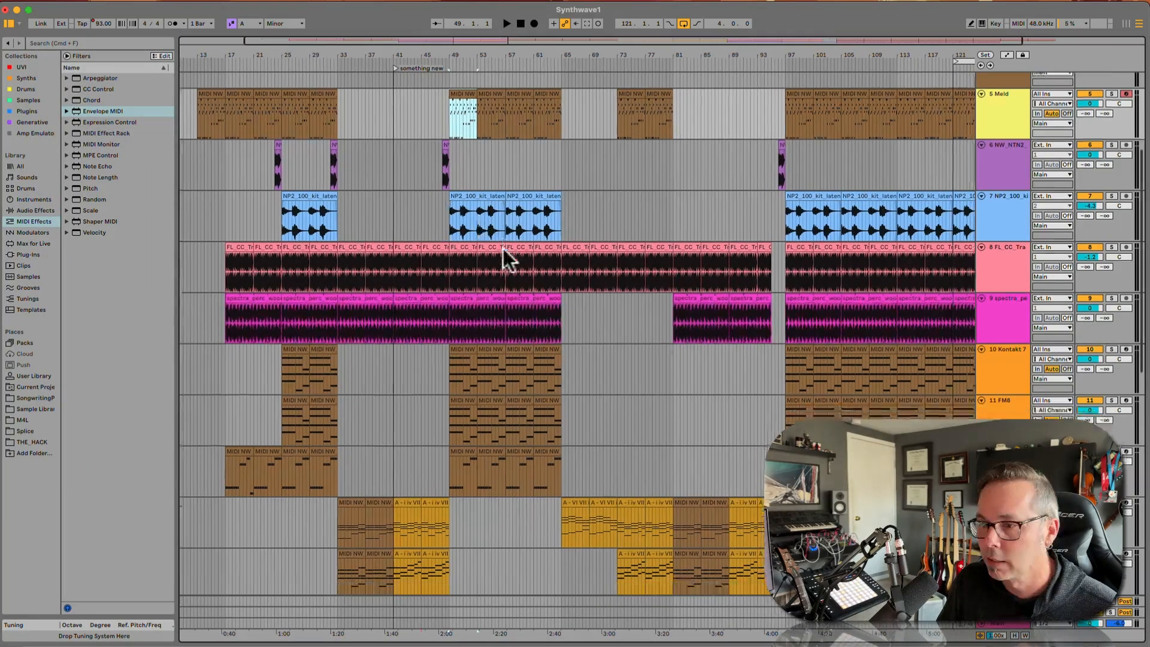
{"action": "scroll", "coordinate": [502, 251], "scroll_direction": "down", "scroll_amount": 5}
{"action": "scroll", "coordinate": [503, 250], "scroll_direction": "up", "scroll_amount": 10}
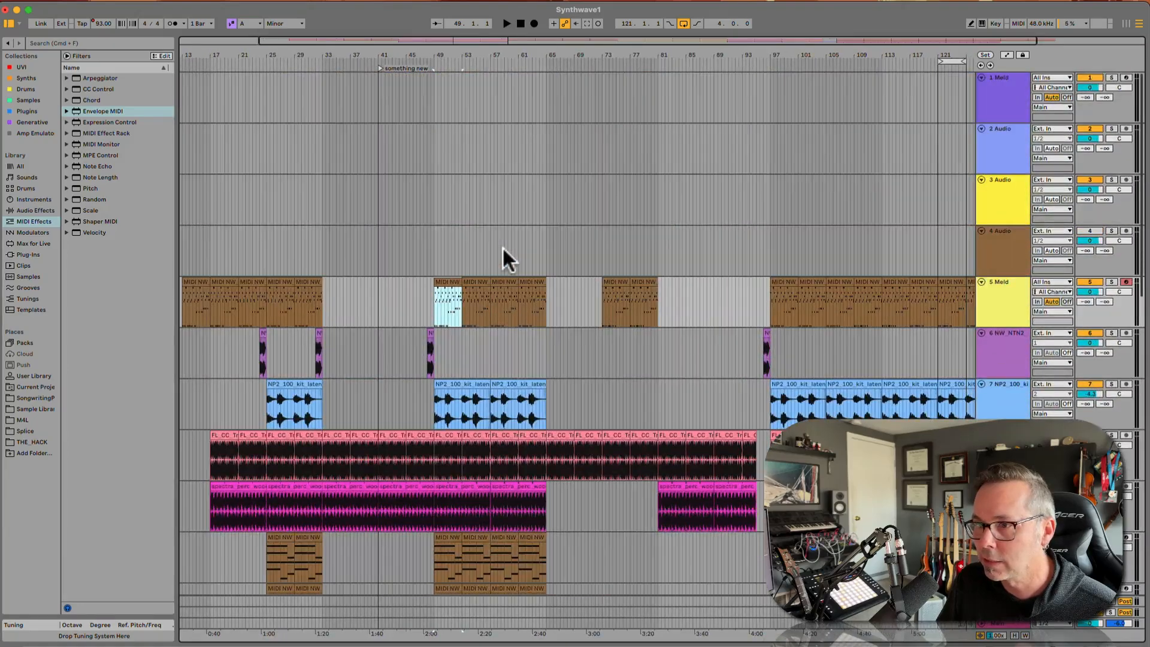
{"action": "scroll", "coordinate": [502, 246], "scroll_direction": "down", "scroll_amount": 5}
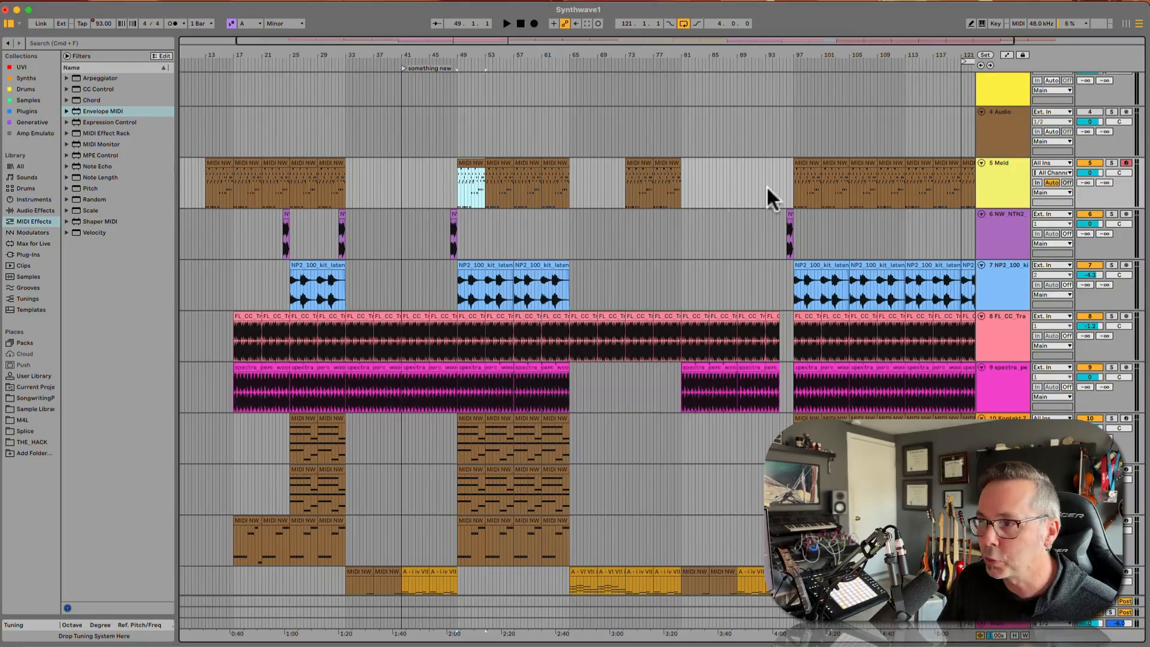
{"action": "left_click", "coordinate": [1001, 190]}
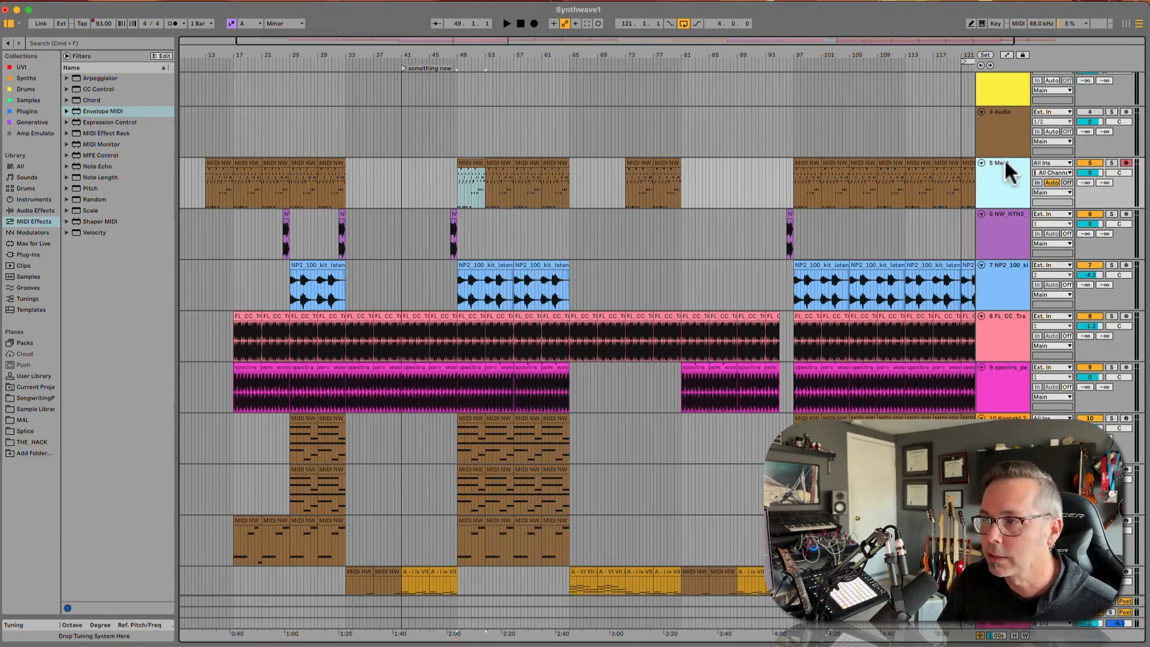
{"action": "left_click", "coordinate": [1004, 128], "text": "shift"}
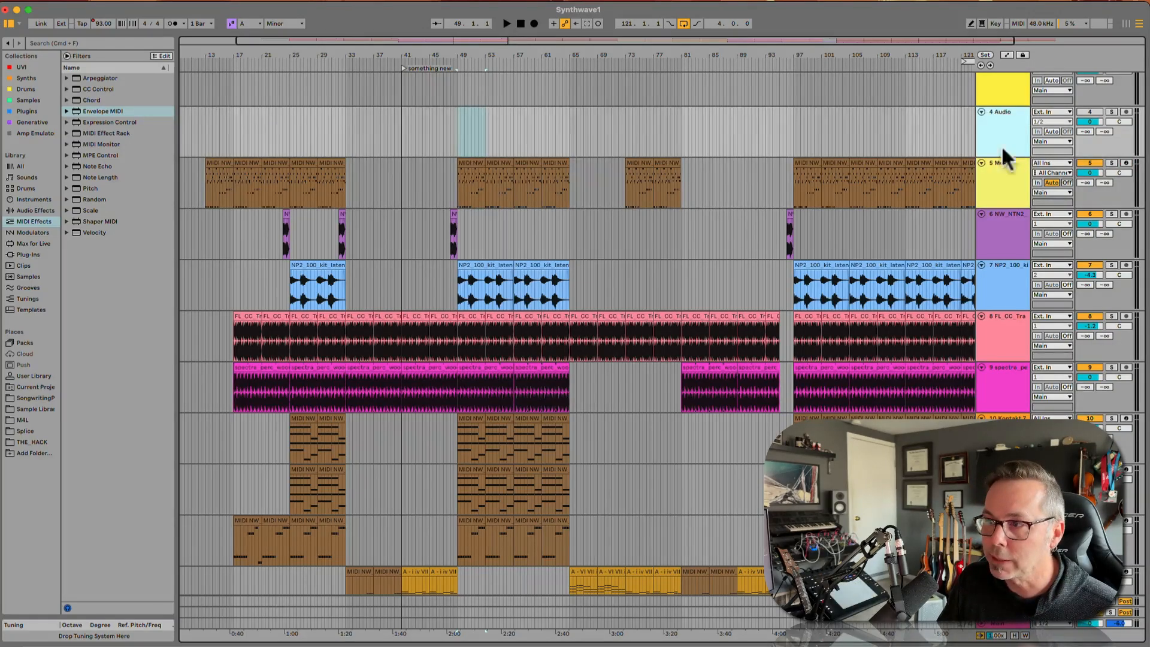
{"action": "left_click", "coordinate": [998, 176]}
{"action": "left_click", "coordinate": [998, 132], "text": "shift"}
{"action": "left_click", "coordinate": [995, 171]}
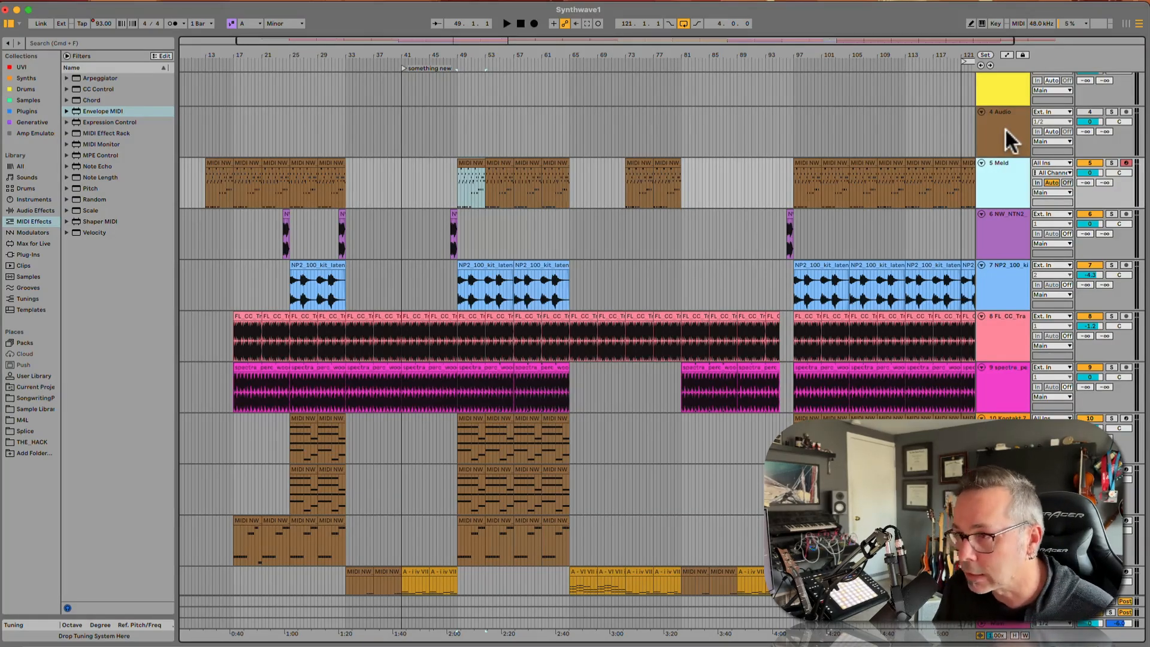
{"action": "left_click", "coordinate": [1005, 130]}
{"action": "left_click", "coordinate": [997, 173]}
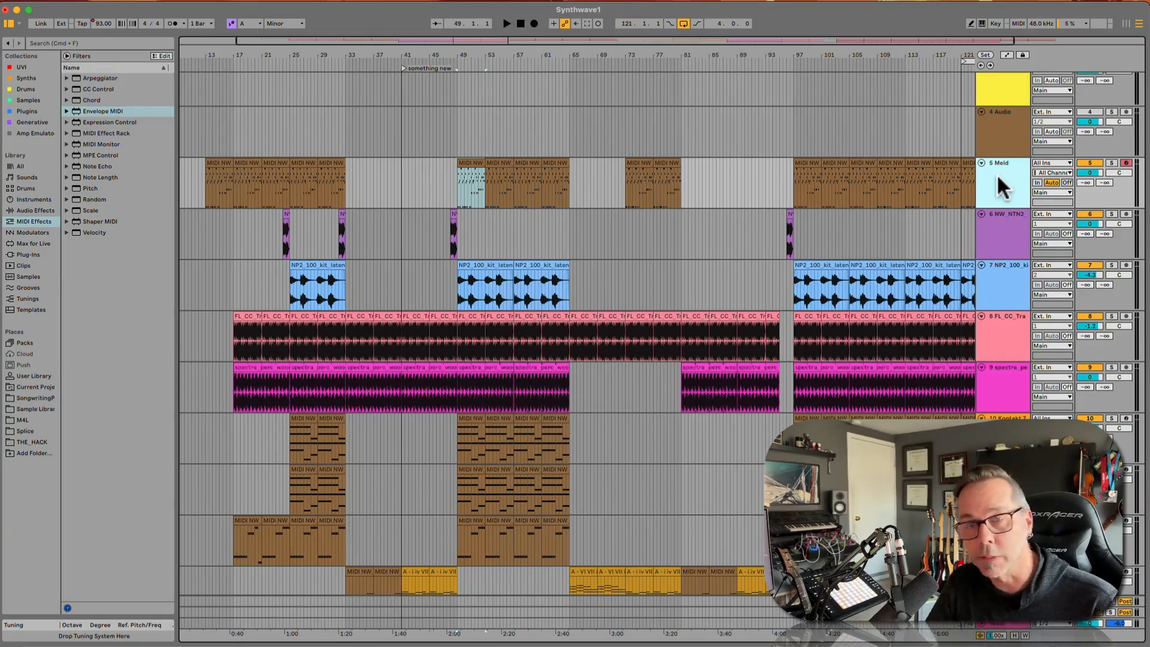
{"action": "left_click", "coordinate": [997, 137]}
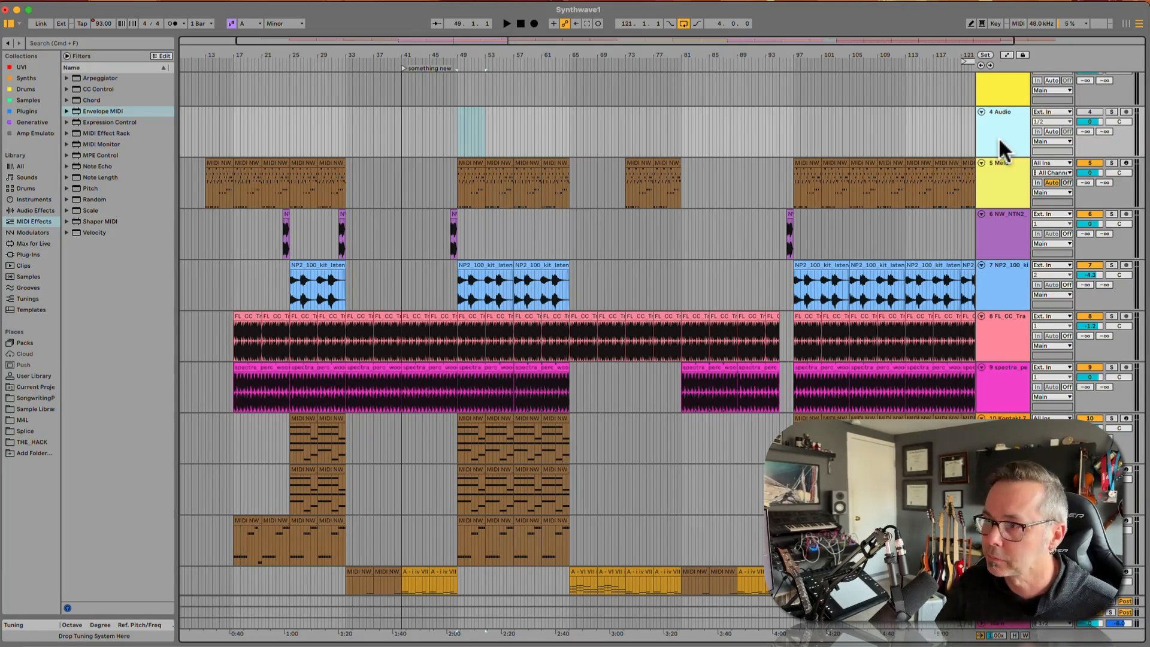
{"action": "left_click", "coordinate": [1000, 175]}
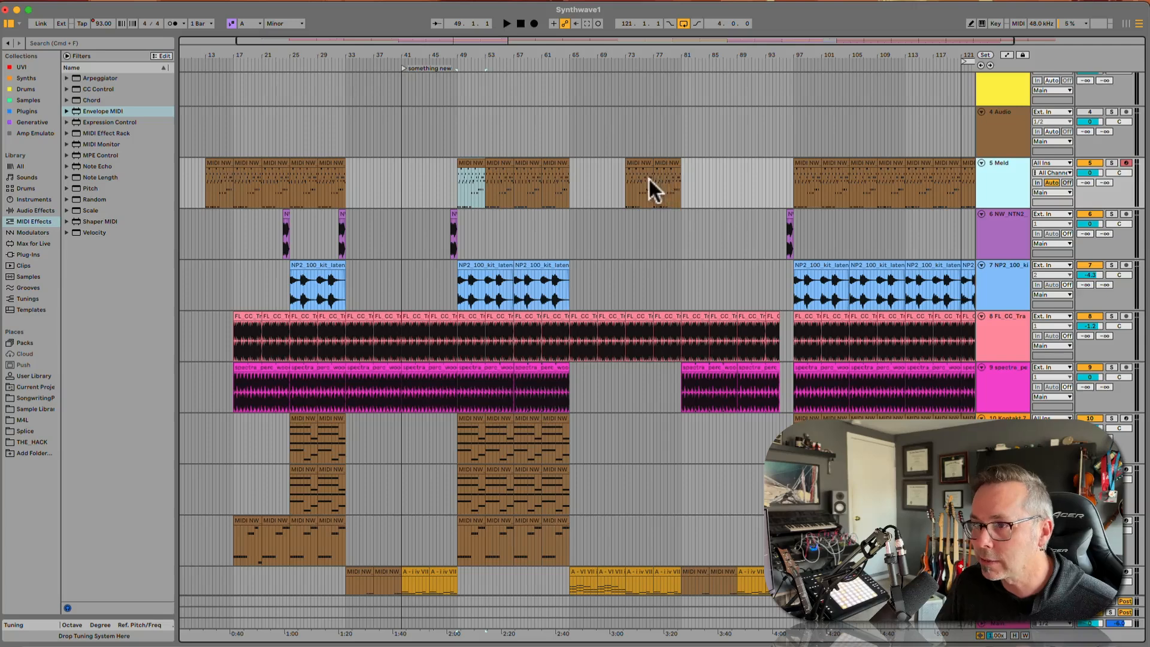
Move the oceandrive MIDI clip at bar 73 on the 5 Meld track earlier, to start at 71.4.1.
{"action": "key", "text": "plus"}
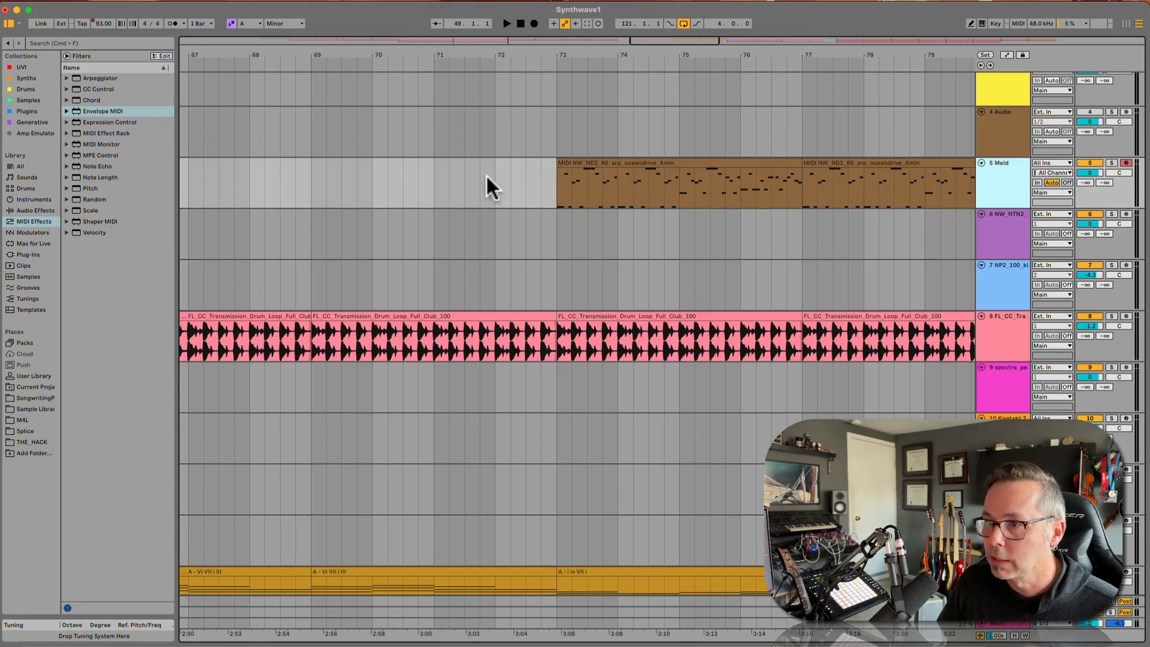
{"action": "left_click", "coordinate": [615, 164]}
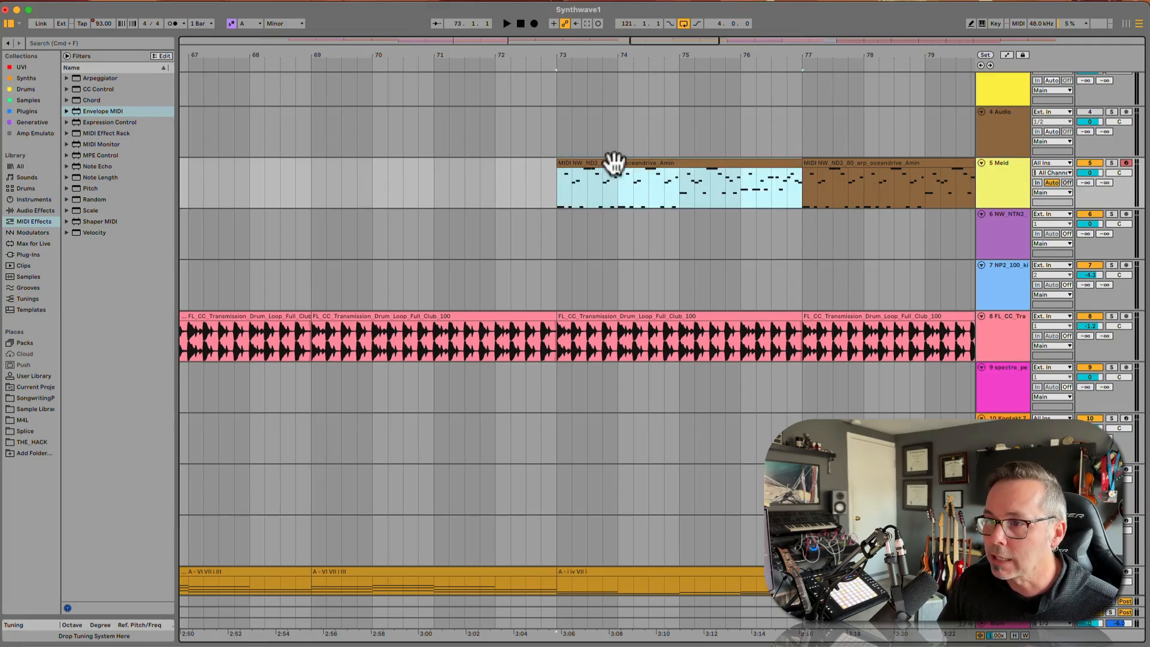
{"action": "left_click_drag", "start_coordinate": [629, 164], "coordinate": [488, 165]}
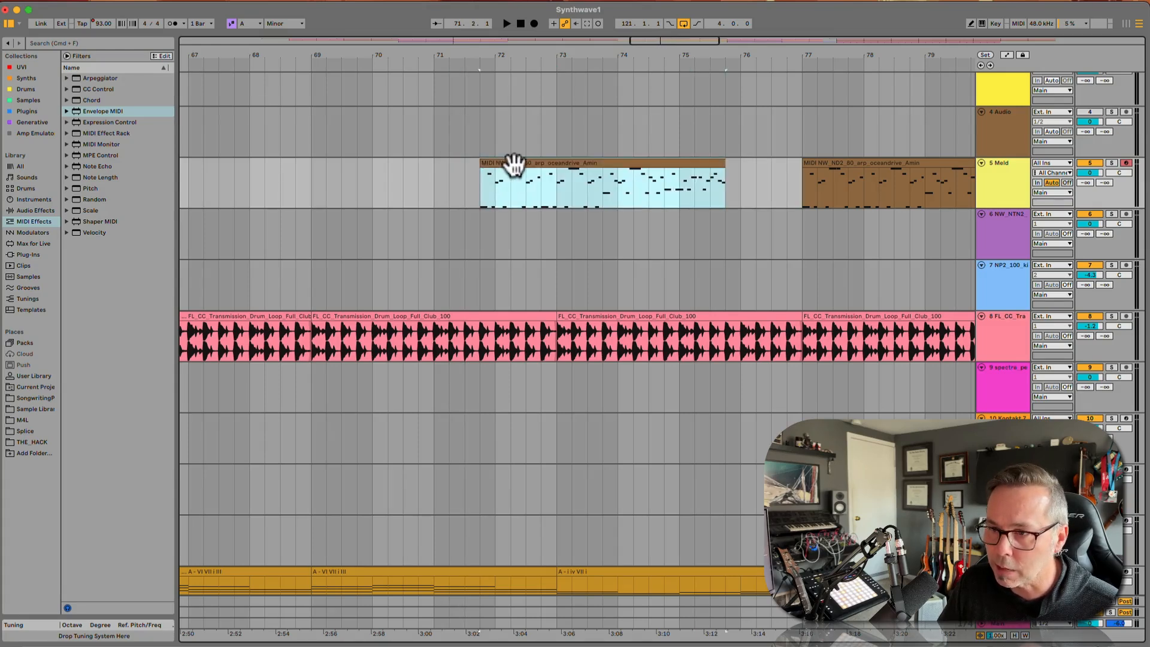
Try moving a short section out of the clip to bar 70, undo it, and shift the whole clip to start at 71.4.1.
{"action": "mouse_move", "coordinate": [539, 164]}
{"action": "left_mouse_down"}
{"action": "mouse_move", "coordinate": [458, 187]}
{"action": "mouse_move", "coordinate": [479, 181]}
{"action": "mouse_move", "coordinate": [380, 166]}
{"action": "left_mouse_up"}
{"action": "left_click", "coordinate": [499, 177]}
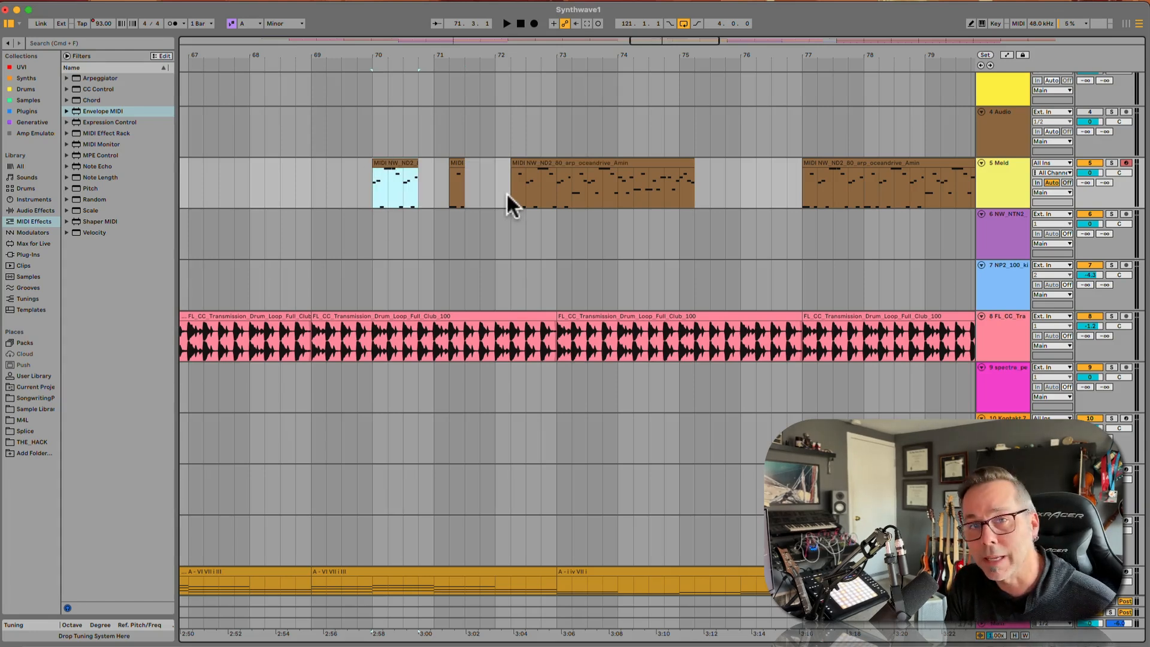
{"action": "key", "text": "super+z"}
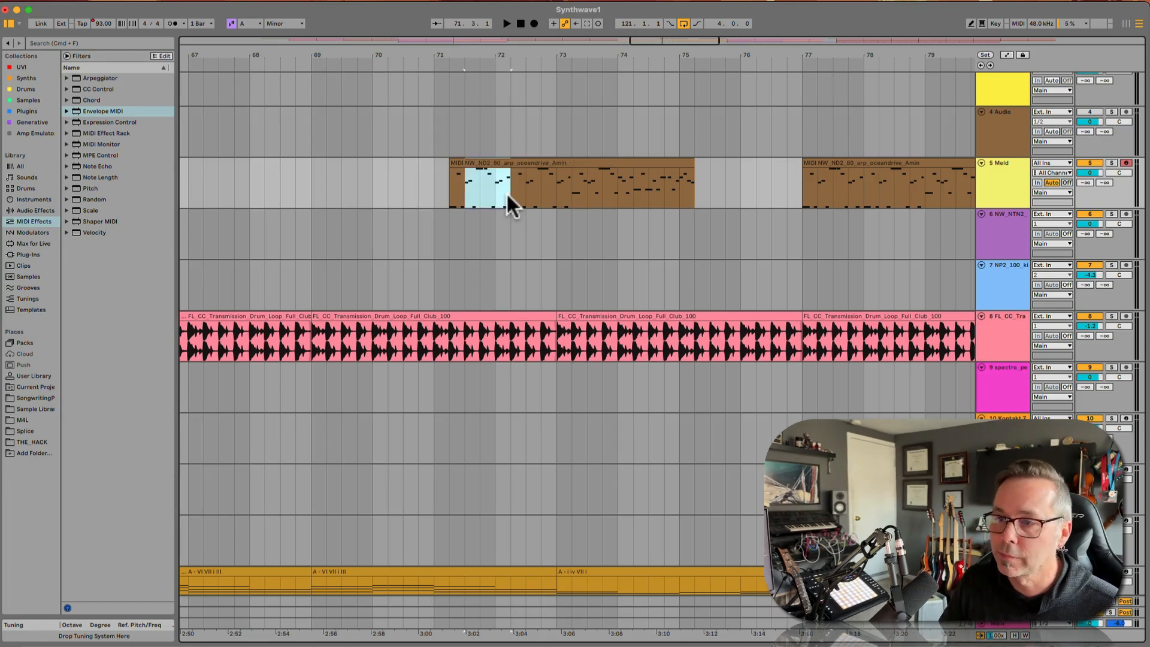
{"action": "left_click", "coordinate": [558, 161]}
{"action": "left_click_drag", "start_coordinate": [547, 161], "coordinate": [584, 161]}
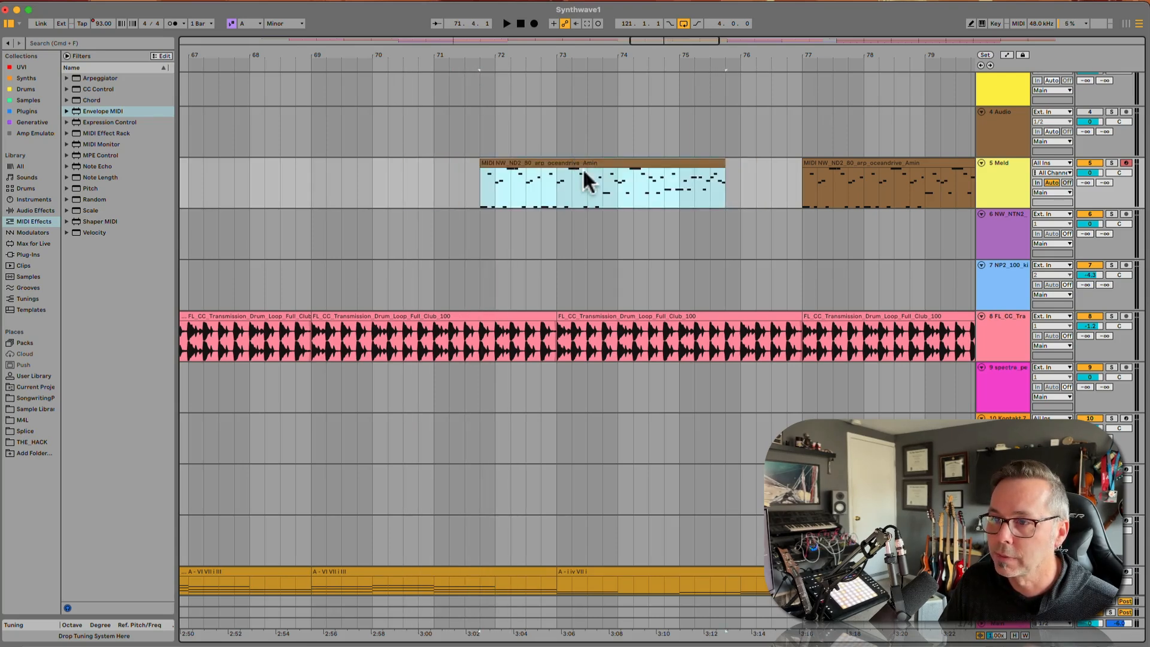
Split the Meld clip at bar 73 and move the two pieces apart, to 71.2.1 and 73.2.1.
{"action": "left_click", "coordinate": [615, 196]}
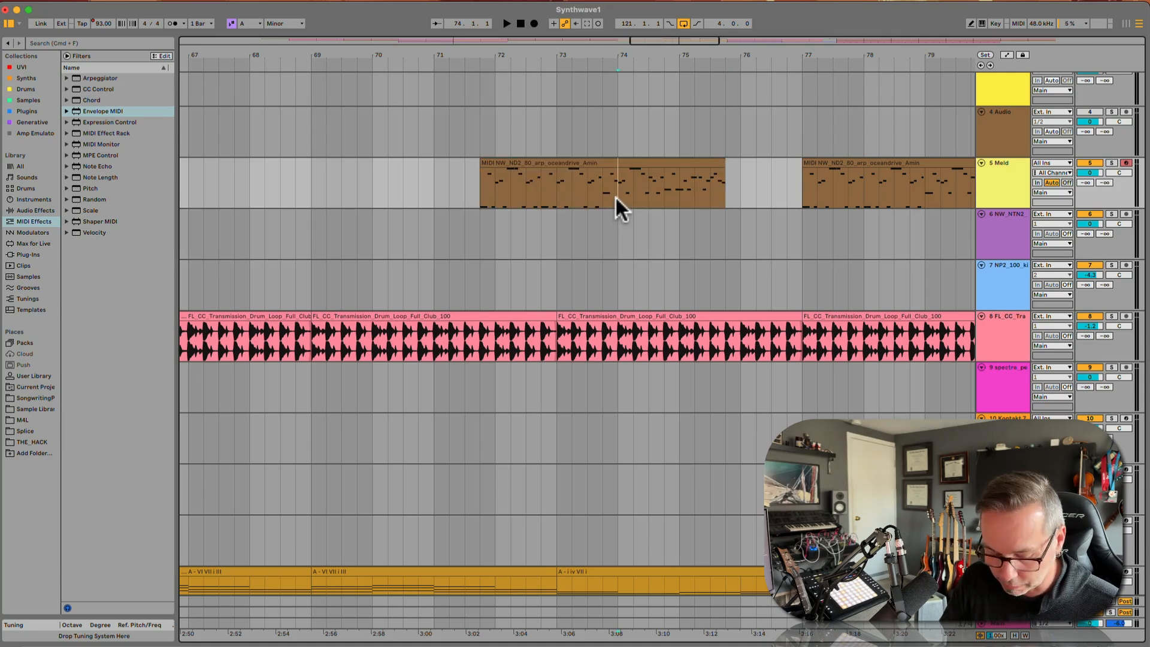
{"action": "key", "text": "Left"}
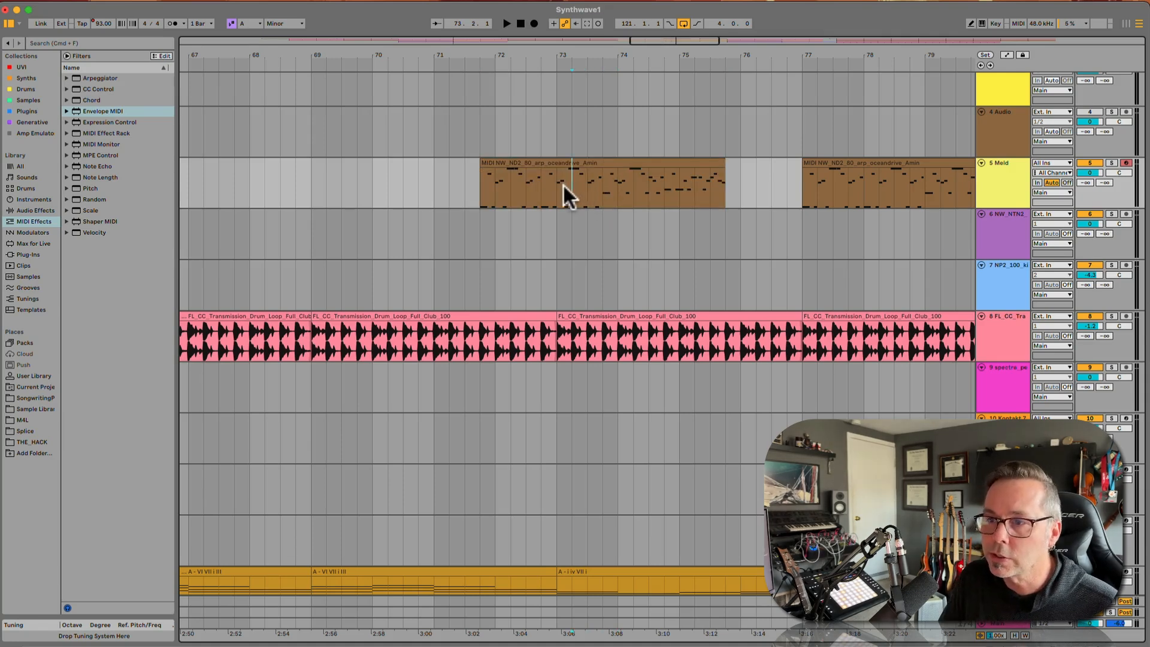
{"action": "key", "text": "super+e"}
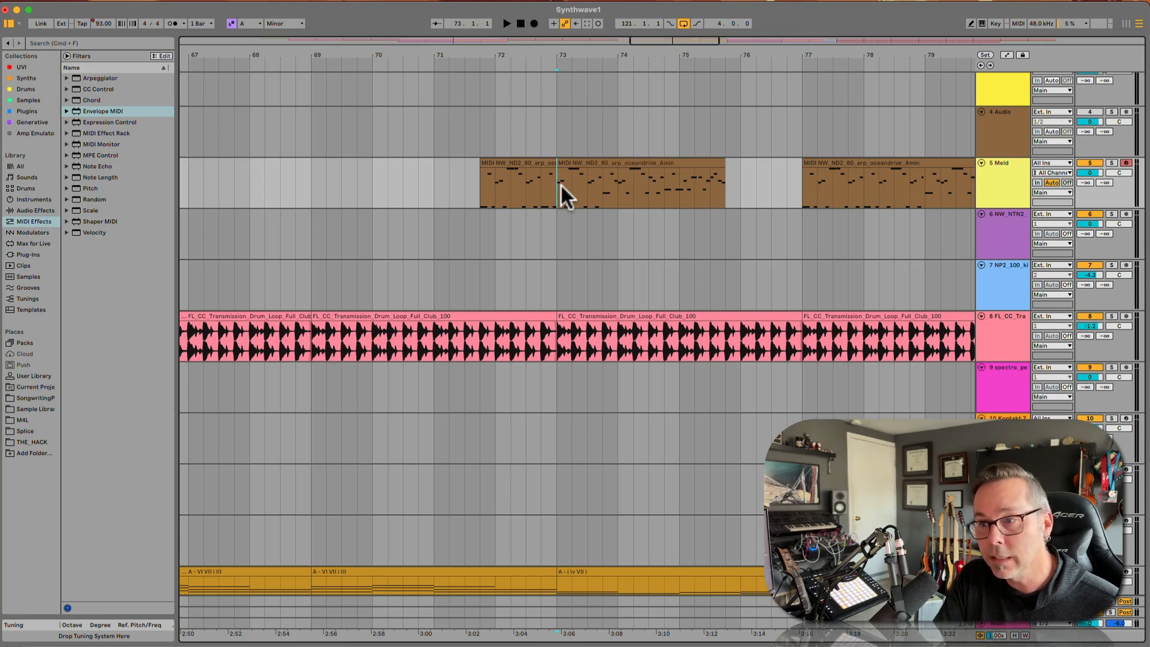
{"action": "left_click_drag", "start_coordinate": [536, 157], "coordinate": [505, 160]}
{"action": "left_click_drag", "start_coordinate": [587, 163], "coordinate": [599, 162]}
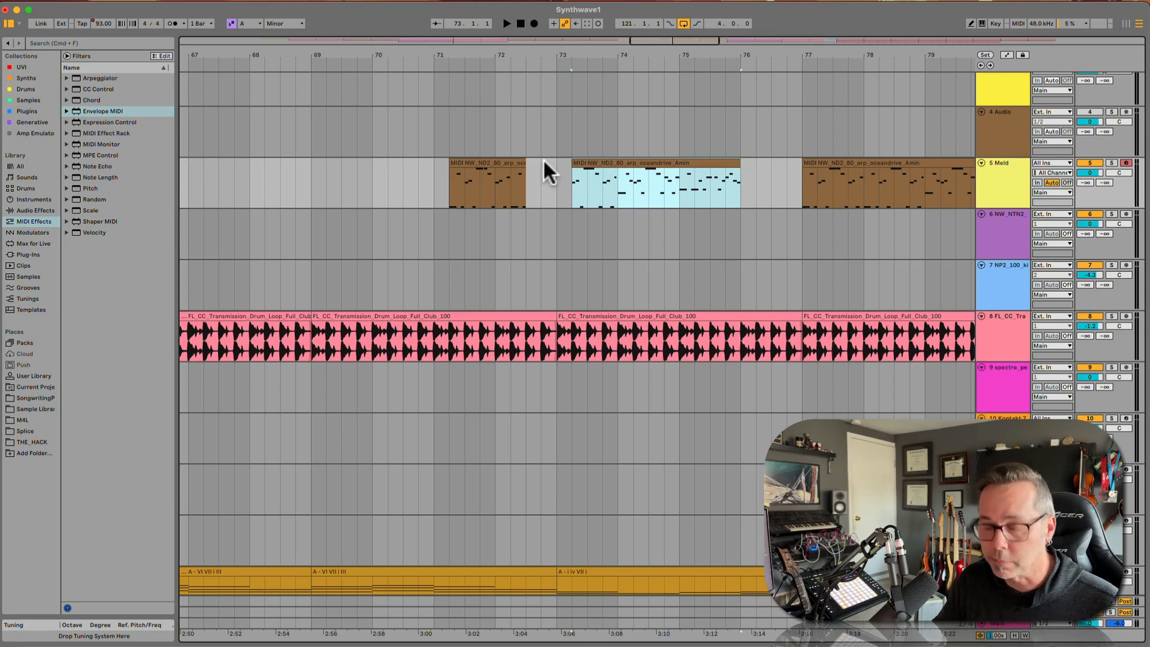
Undo the clip moves and the split until the original clip starts at bar 73 again.
{"action": "key", "text": "super+z"}
{"action": "key", "text": "super+z"}
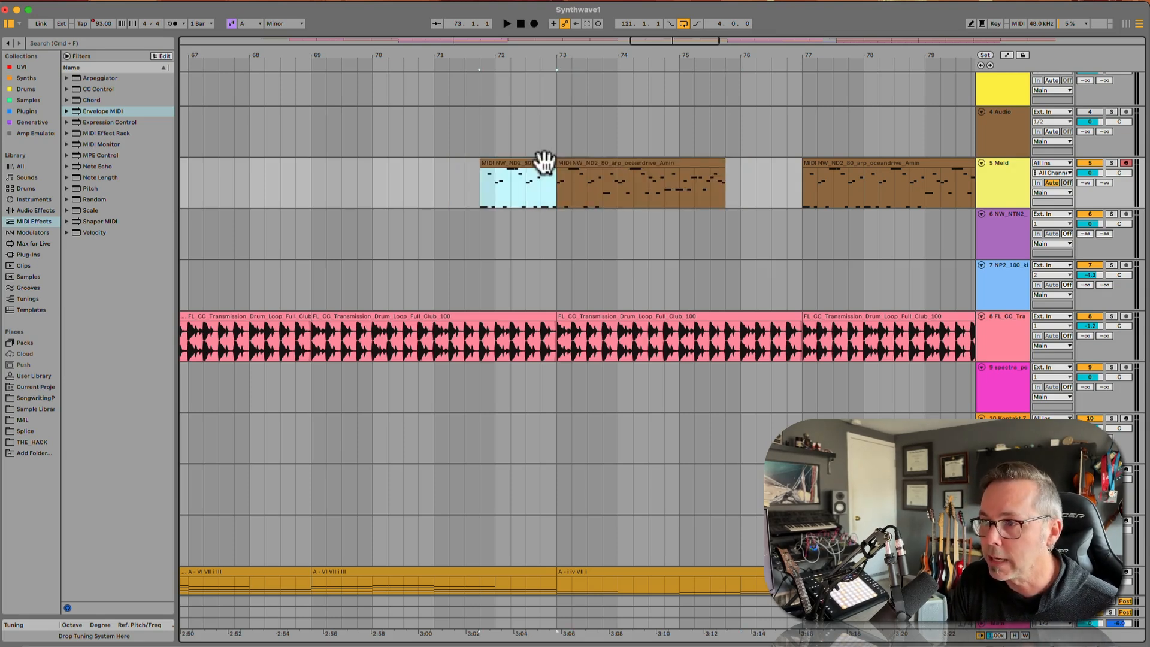
{"action": "key", "text": "super+z"}
{"action": "key", "text": "super+z"}
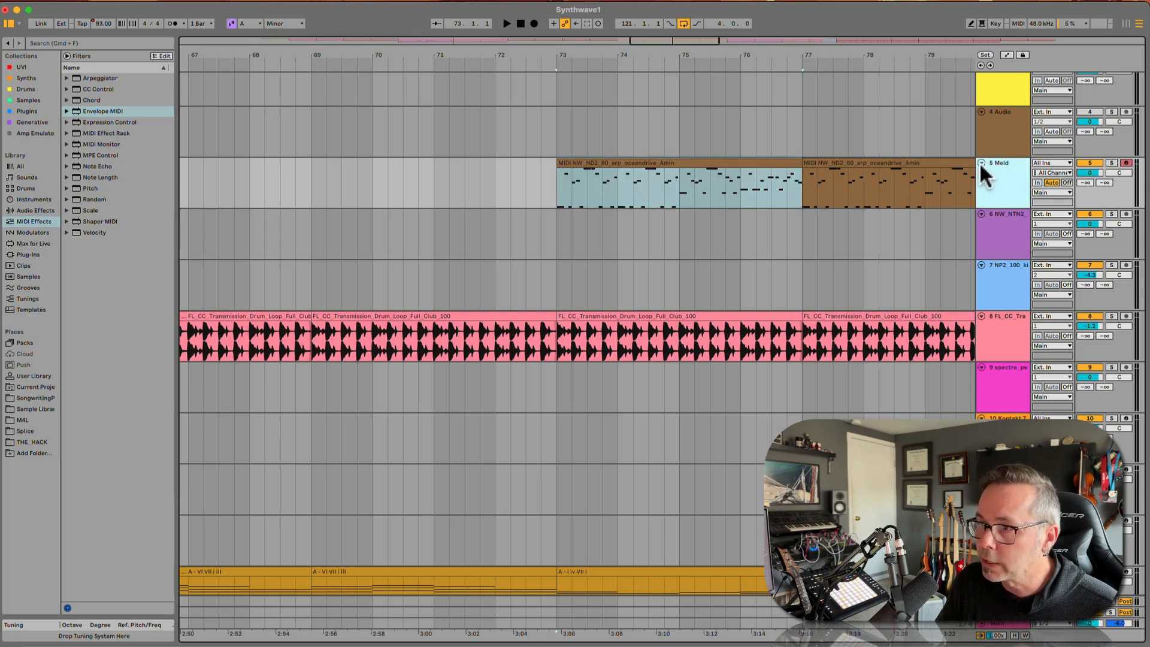
Fold and unfold the 5 Meld track several times, leaving it unfolded.
{"action": "left_click", "coordinate": [981, 162]}
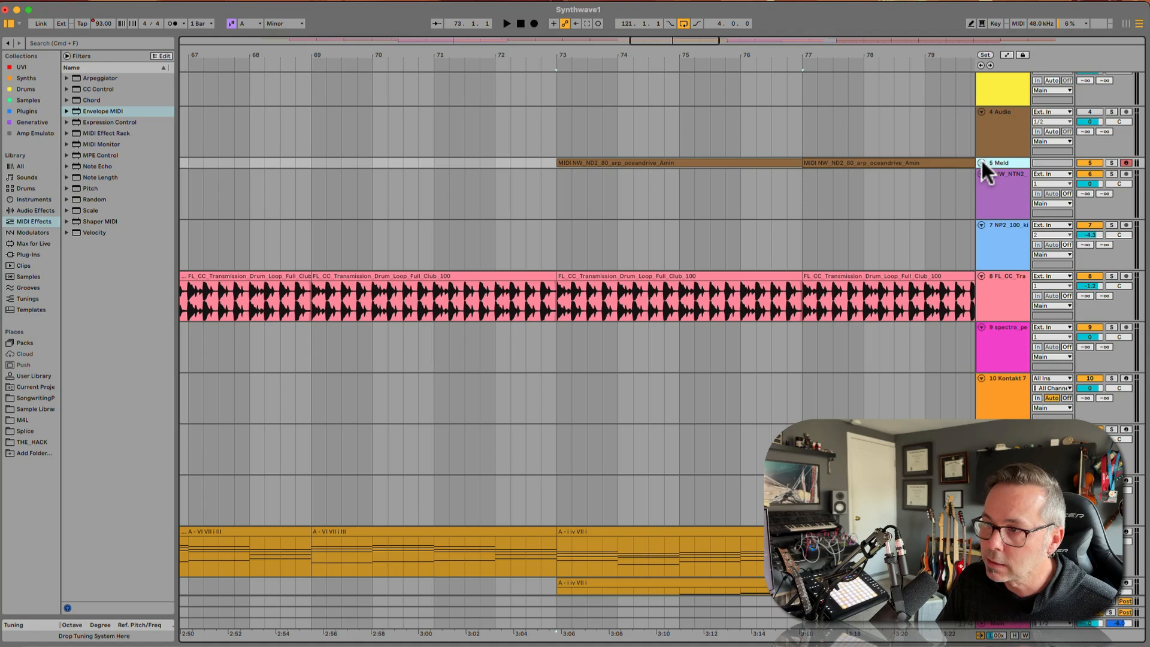
{"action": "left_click", "coordinate": [981, 162]}
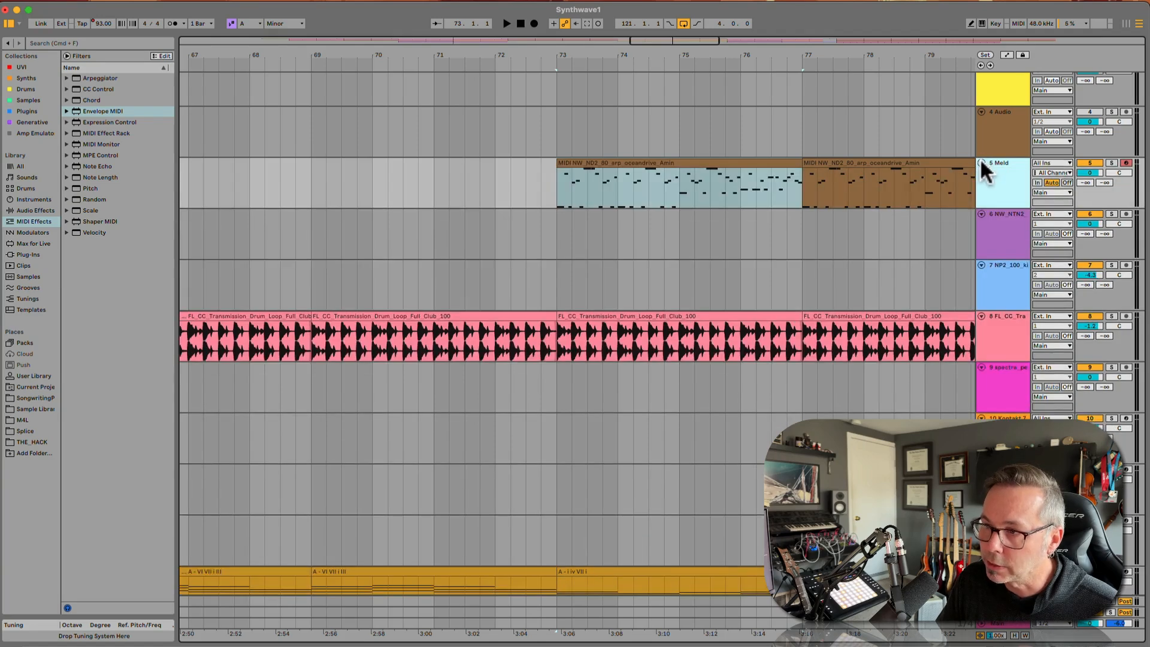
{"action": "left_click", "coordinate": [981, 162]}
{"action": "left_click", "coordinate": [980, 163]}
{"action": "left_click", "coordinate": [981, 162]}
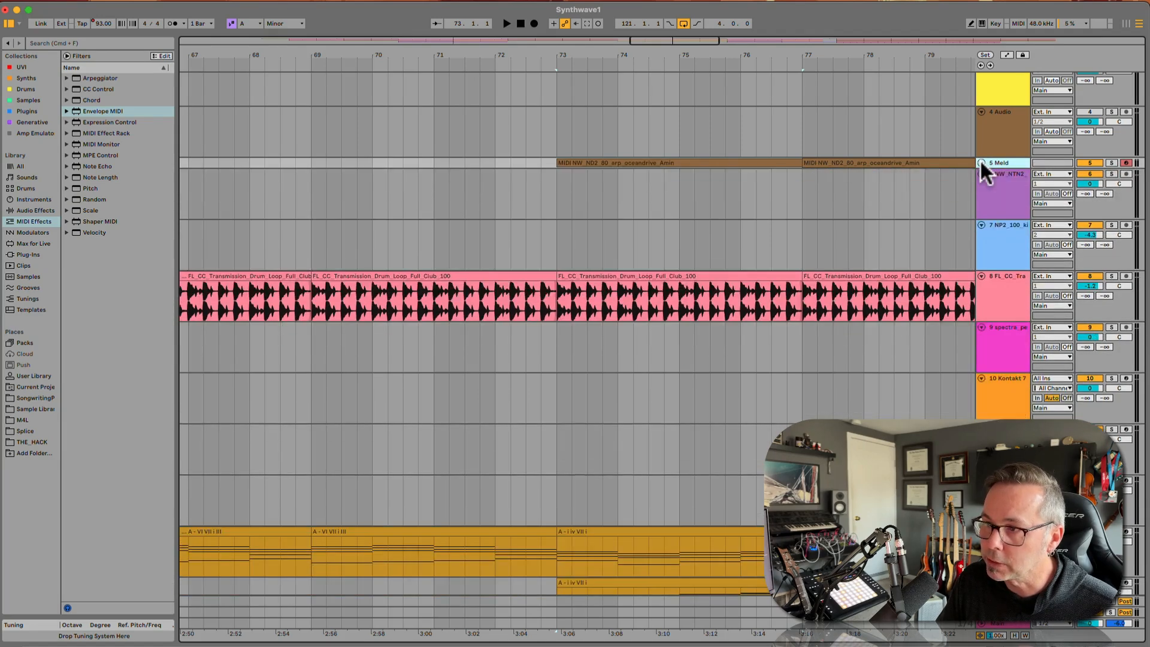
{"action": "left_click", "coordinate": [981, 162]}
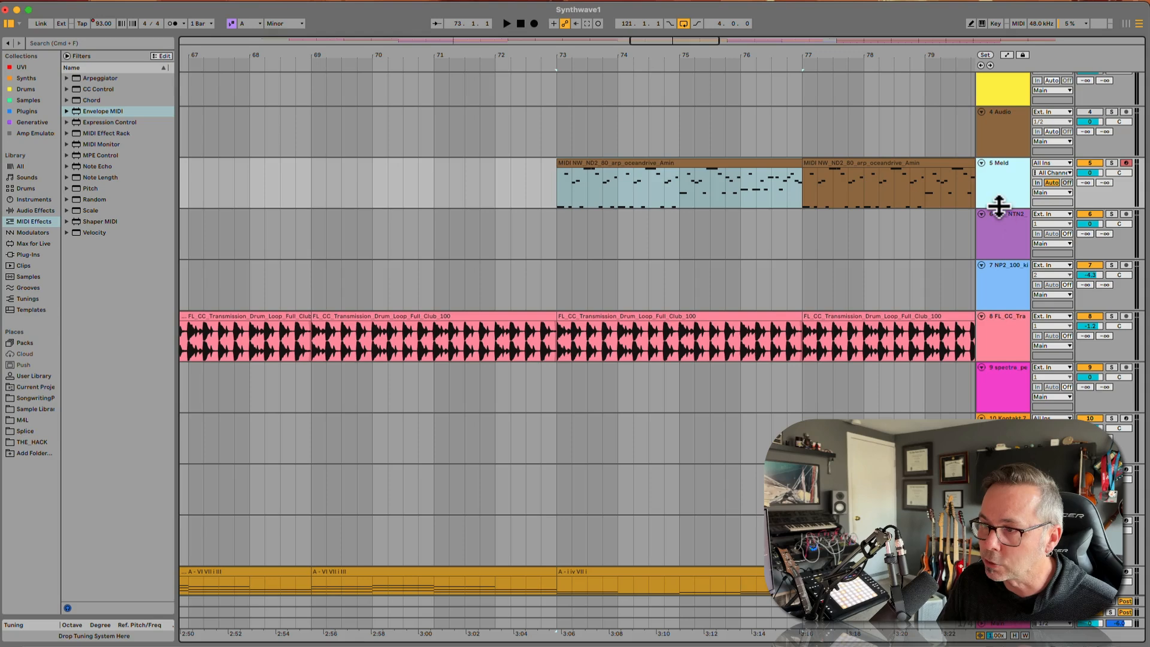
{"action": "mouse_move", "coordinate": [999, 206]}
{"action": "left_mouse_down"}
{"action": "mouse_move", "coordinate": [952, 411]}
{"action": "mouse_move", "coordinate": [1001, 143]}
{"action": "mouse_move", "coordinate": [982, 249]}
{"action": "mouse_move", "coordinate": [991, 204]}
{"action": "left_mouse_up"}
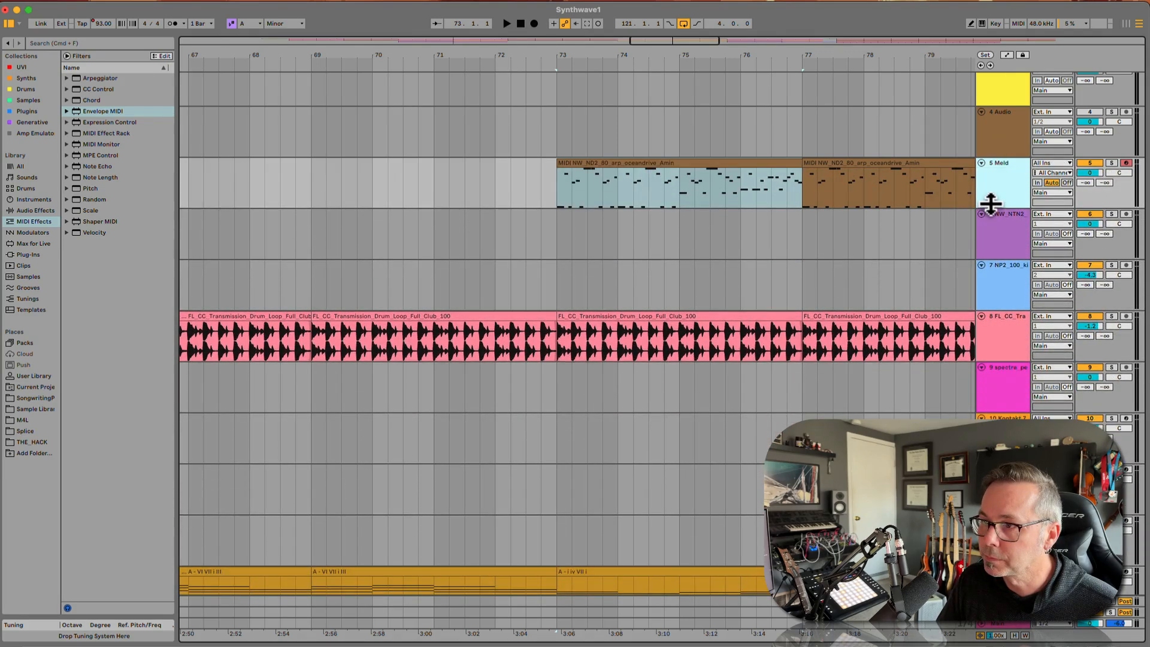
Examine the available MIDI input sources and input channels of the 5 Meld track, keeping All Ins and All Channels.
{"action": "left_click", "coordinate": [1054, 160]}
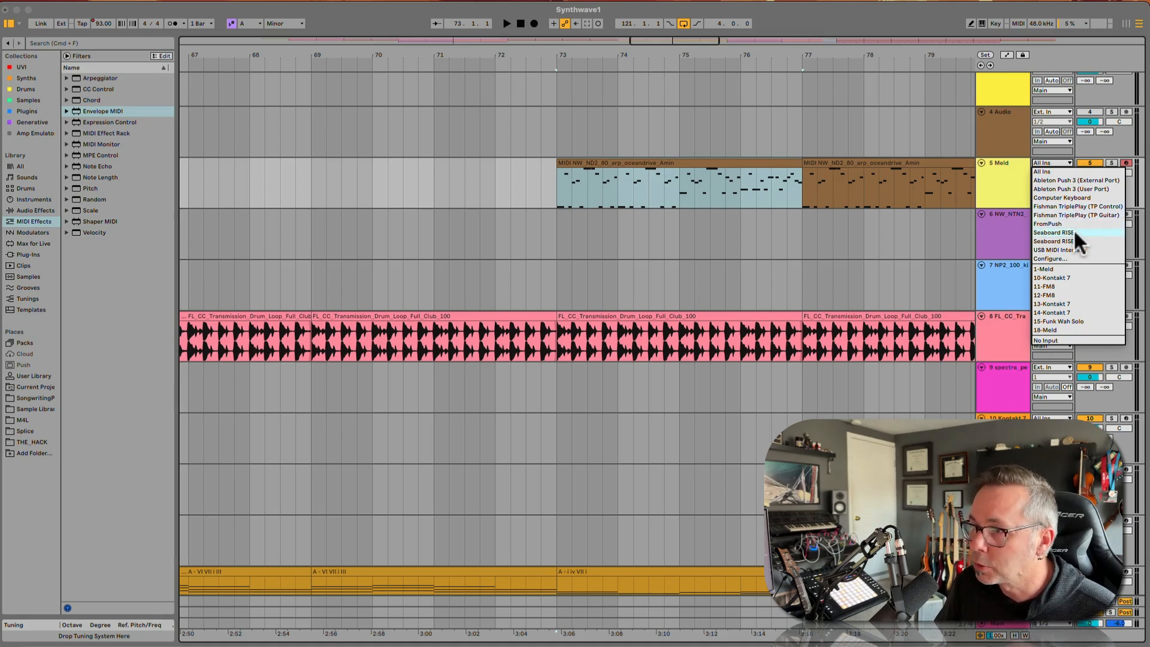
{"action": "left_click", "coordinate": [1006, 167]}
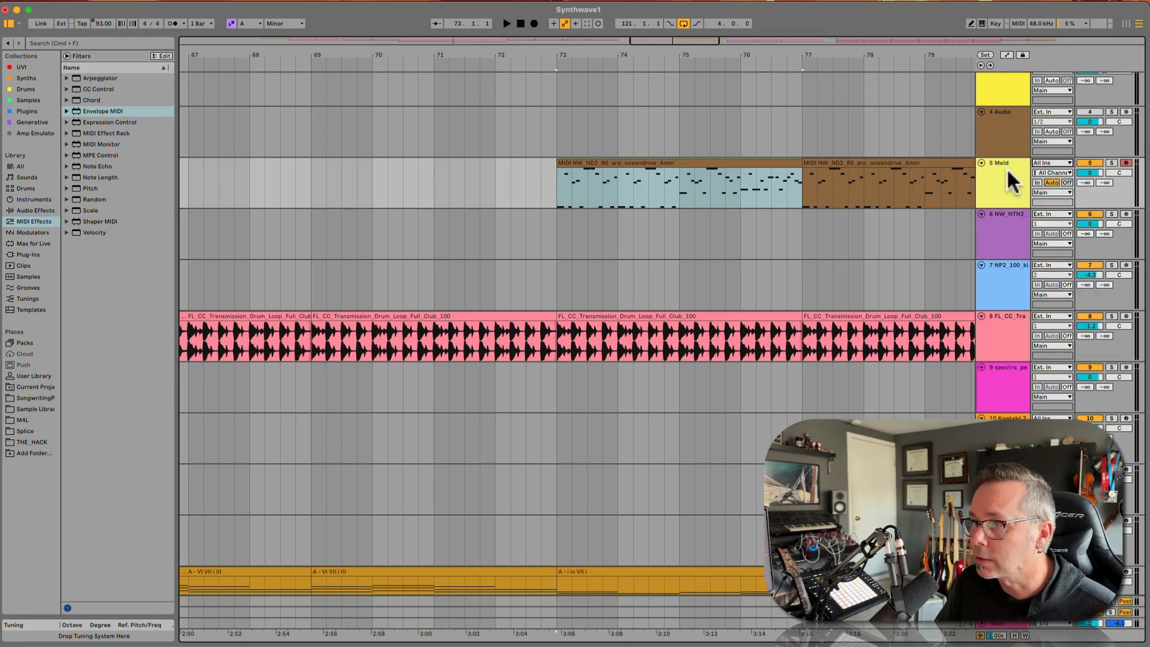
{"action": "left_click", "coordinate": [1057, 157]}
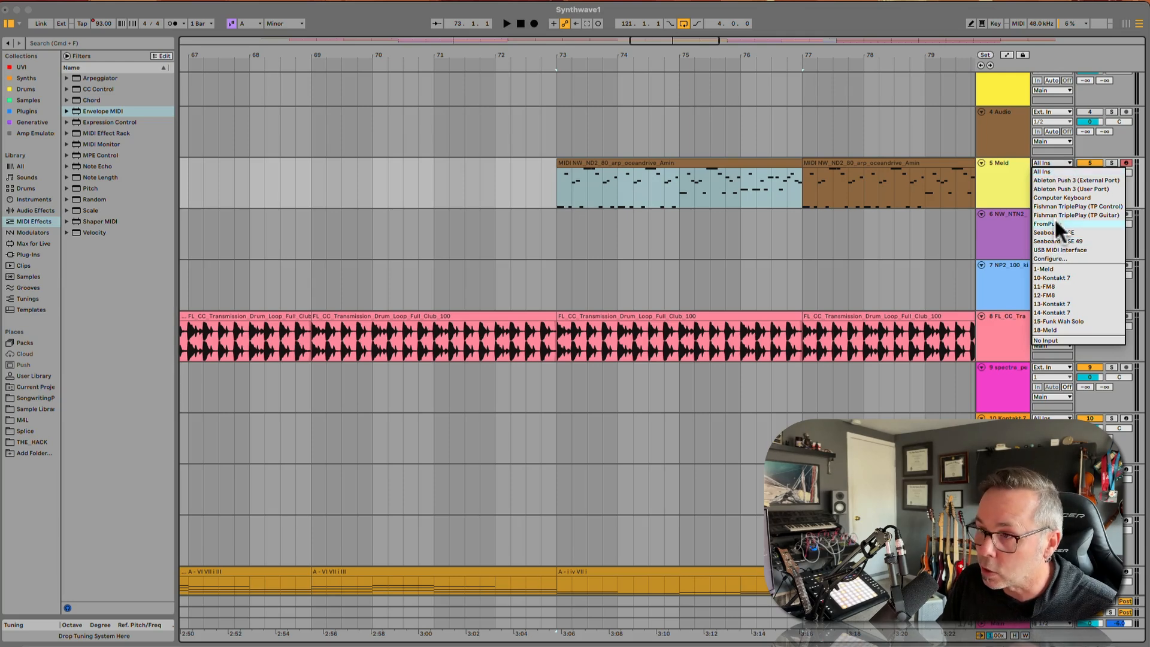
{"action": "left_click", "coordinate": [1048, 163]}
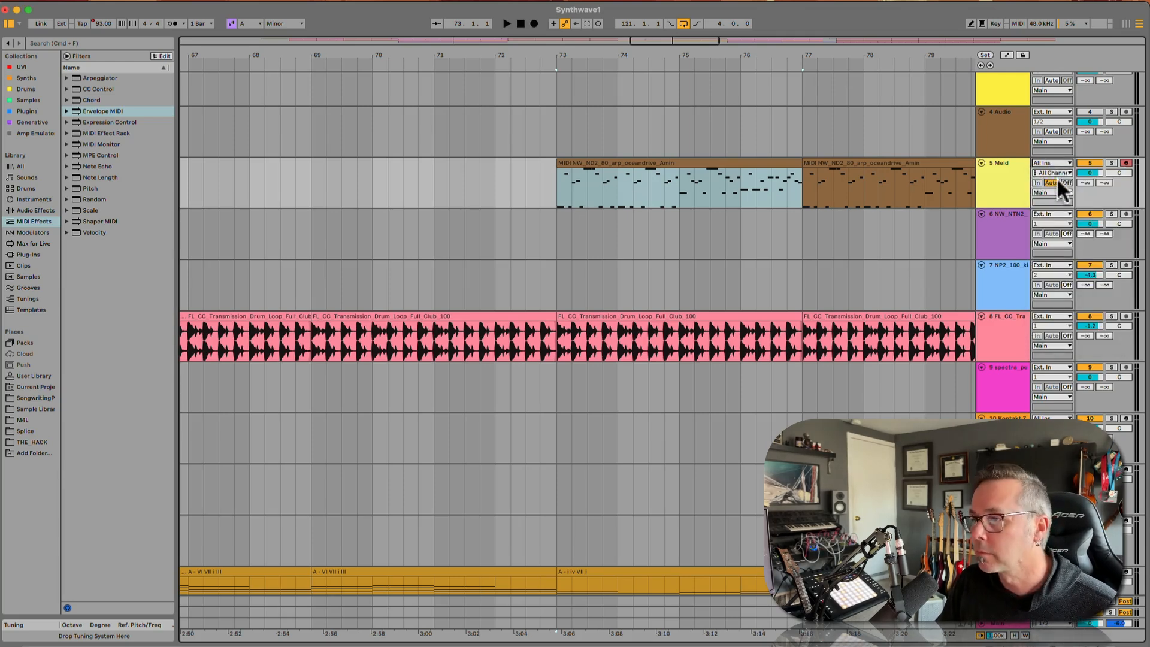
{"action": "left_click", "coordinate": [1056, 171]}
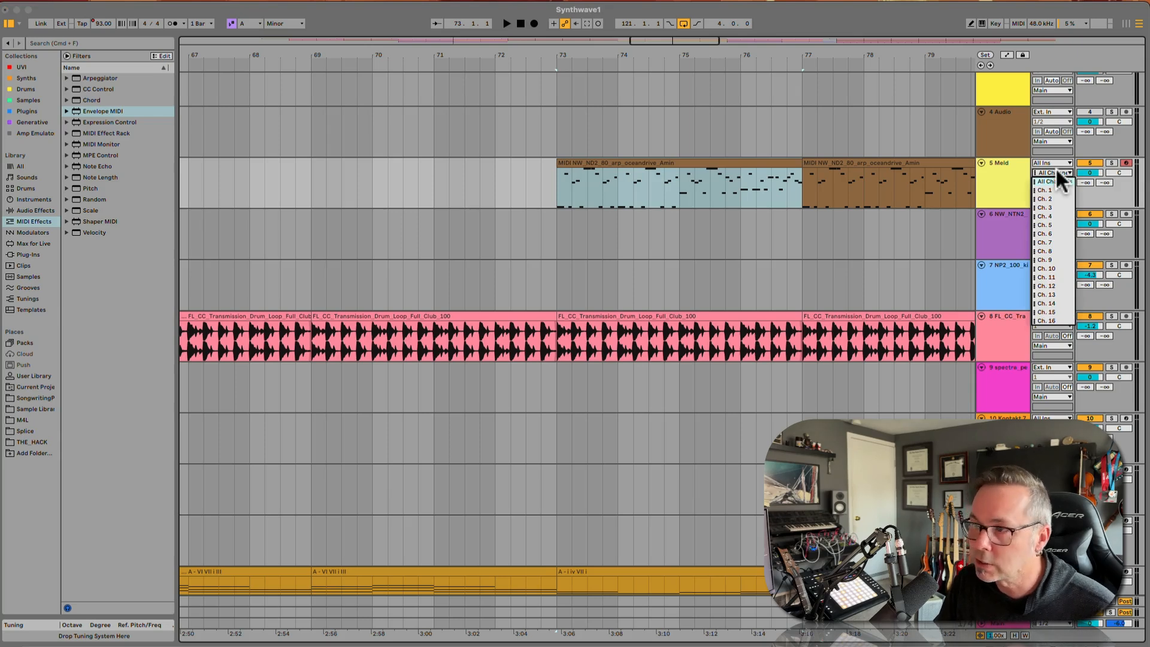
{"action": "left_click", "coordinate": [1057, 172]}
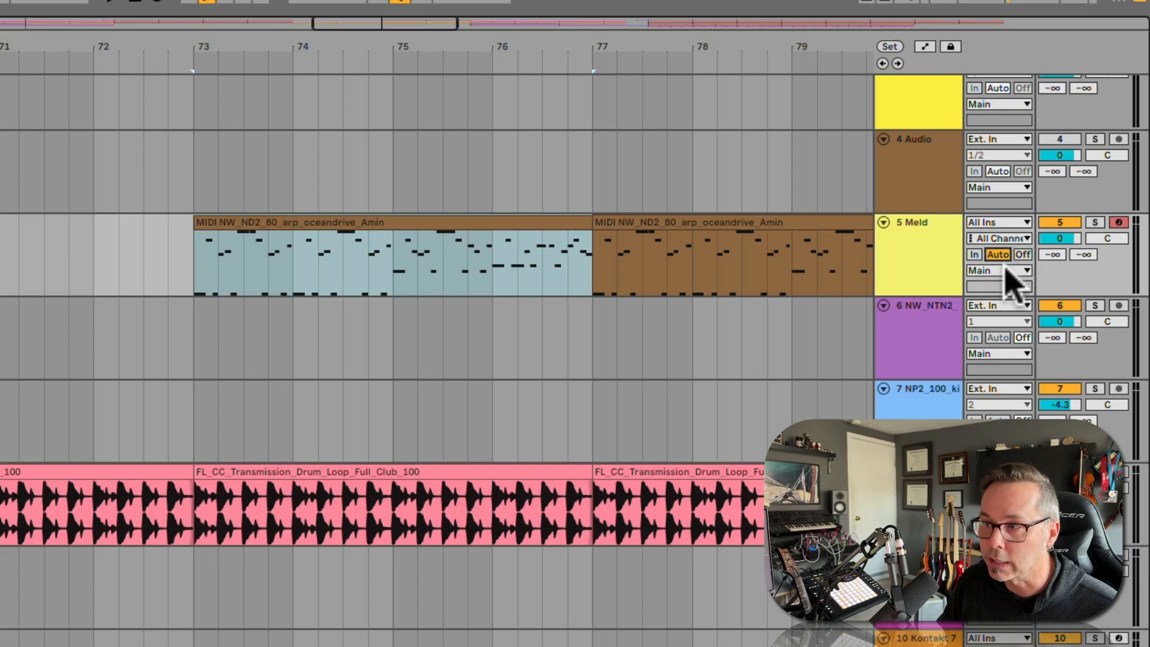
Check the available output destinations of the 5 Meld track, keeping Main, and select the track.
{"action": "left_click", "coordinate": [1005, 270]}
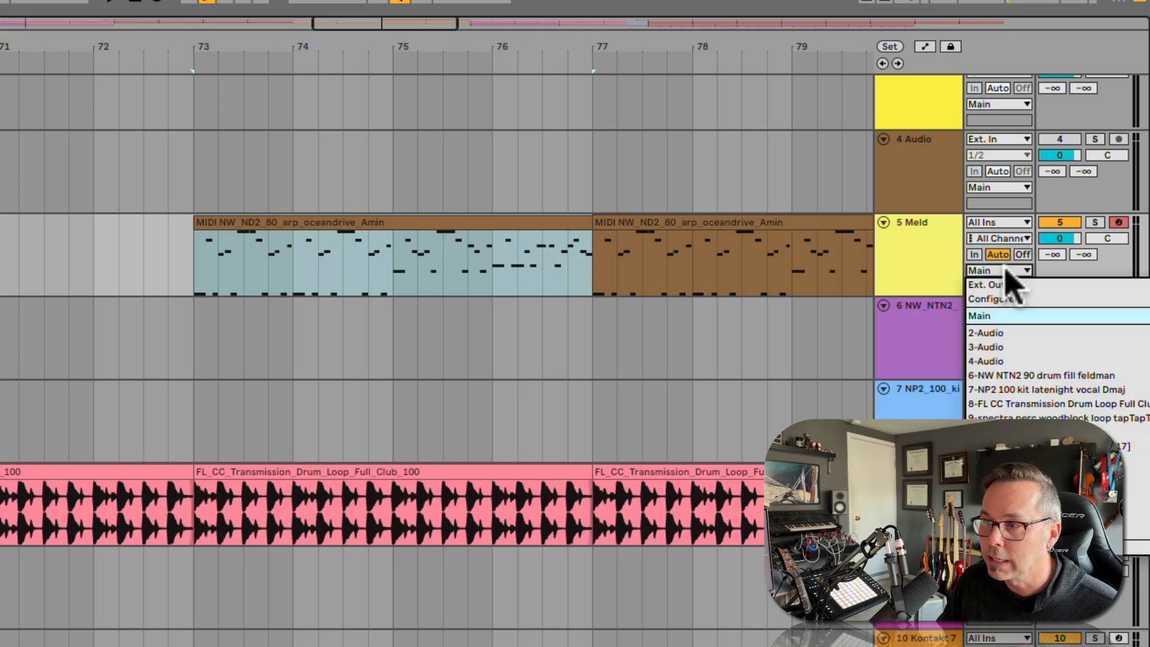
{"action": "left_click", "coordinate": [1026, 317]}
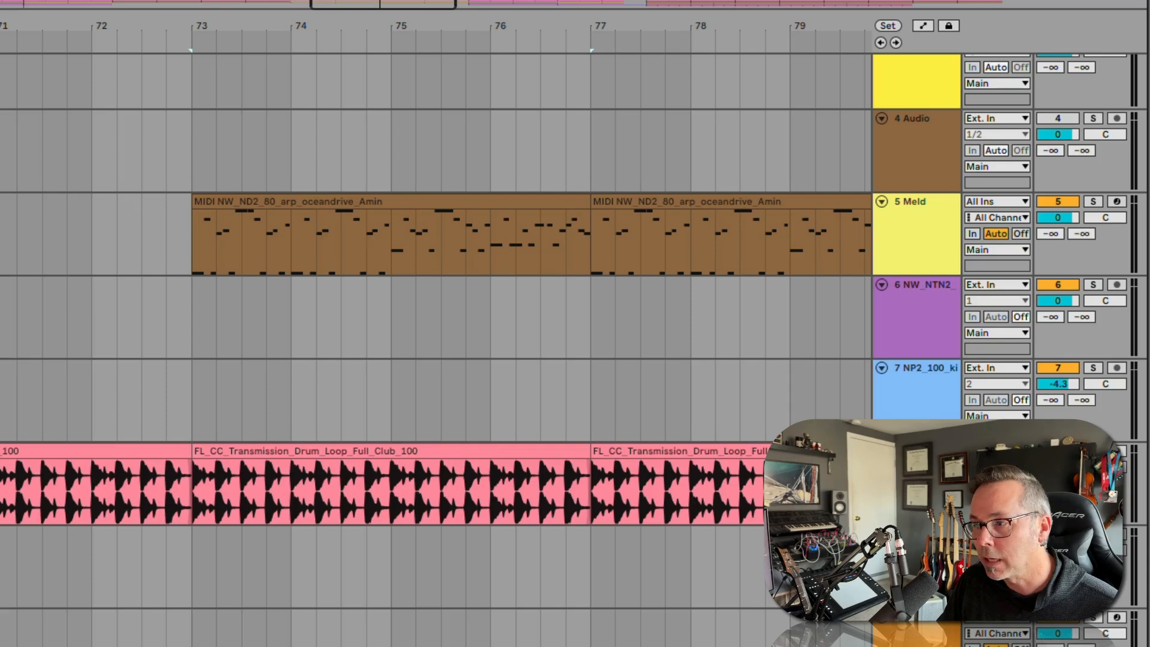
{"action": "left_click", "coordinate": [945, 249]}
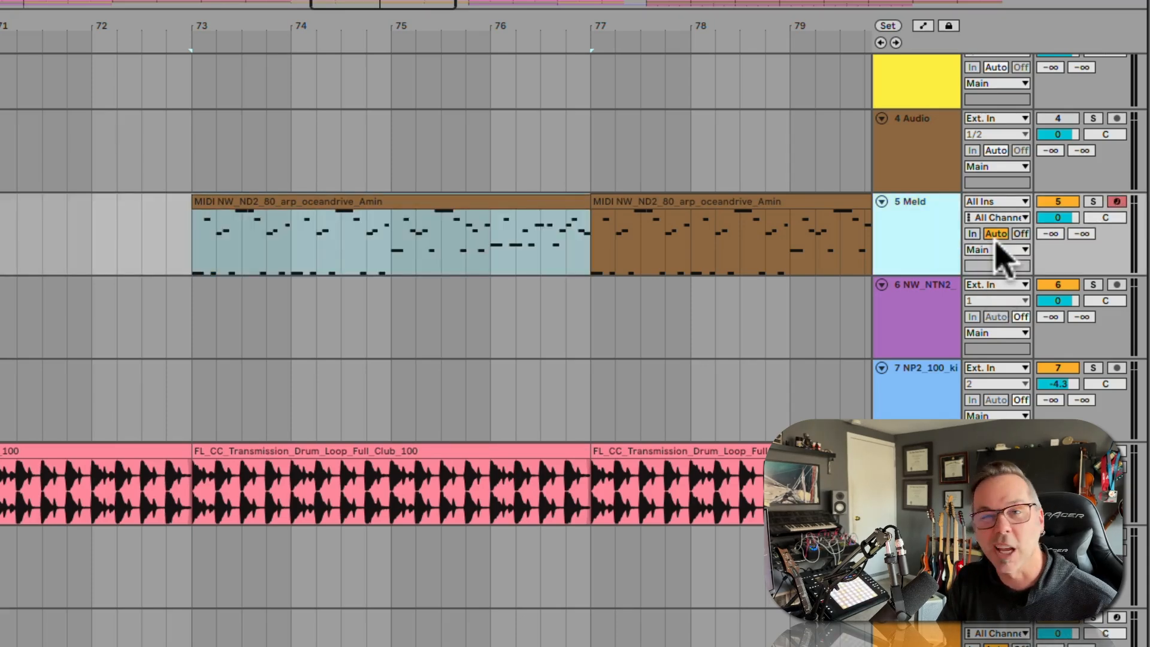
Lower the 5 Meld track's volume to -17.6 dB and reset it to the default of 0 dB.
{"action": "left_click", "coordinate": [1057, 218]}
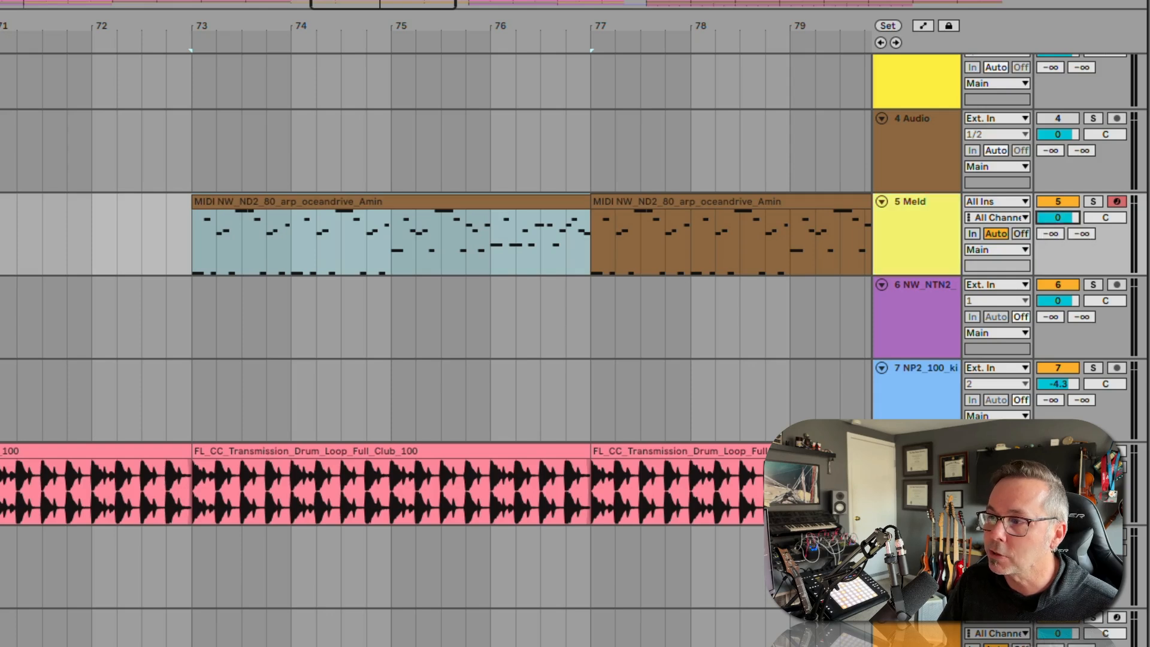
{"action": "mouse_move", "coordinate": [1058, 218]}
{"action": "left_mouse_down"}
{"action": "mouse_move", "coordinate": [1057, 252]}
{"action": "mouse_move", "coordinate": [1058, 191]}
{"action": "mouse_move", "coordinate": [1048, 224]}
{"action": "left_mouse_up"}
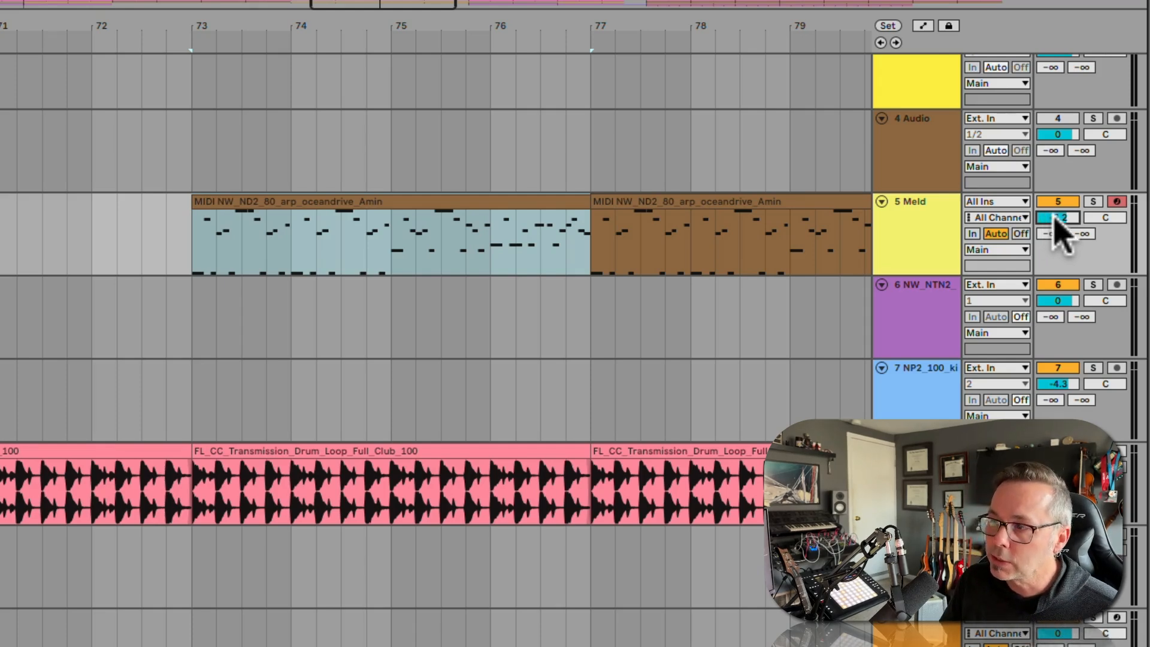
{"action": "mouse_move", "coordinate": [1054, 221]}
{"action": "left_mouse_down"}
{"action": "mouse_move", "coordinate": [1057, 233]}
{"action": "mouse_move", "coordinate": [1055, 210]}
{"action": "mouse_move", "coordinate": [1055, 222]}
{"action": "left_mouse_up"}
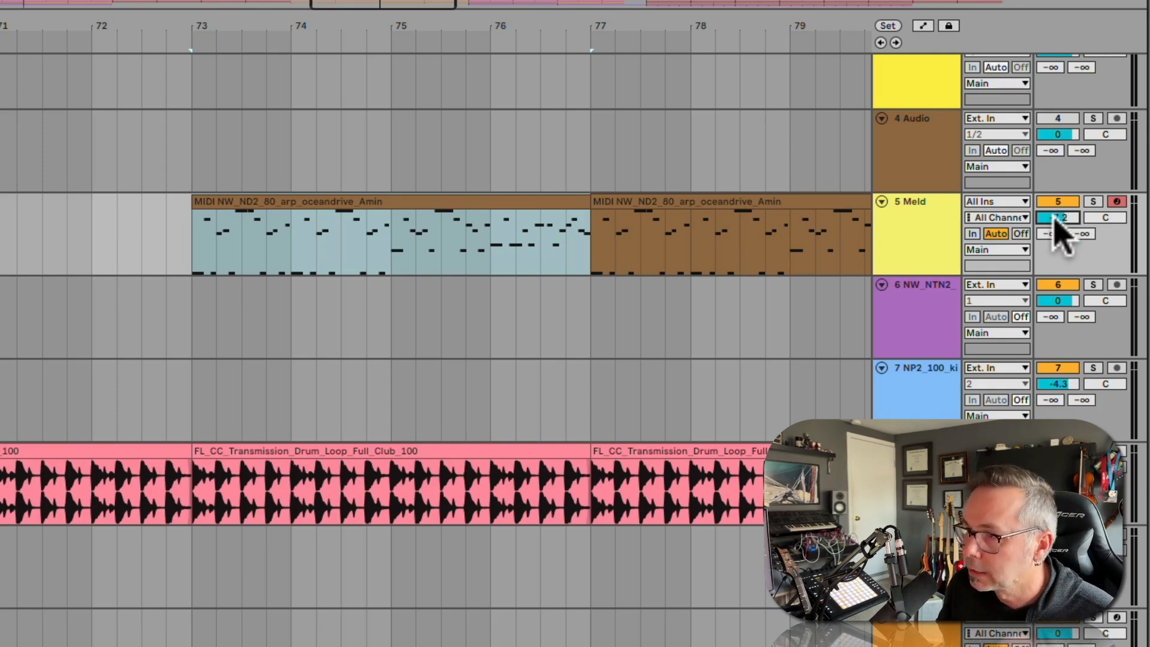
{"action": "left_click_drag", "start_coordinate": [1055, 220], "coordinate": [1052, 221]}
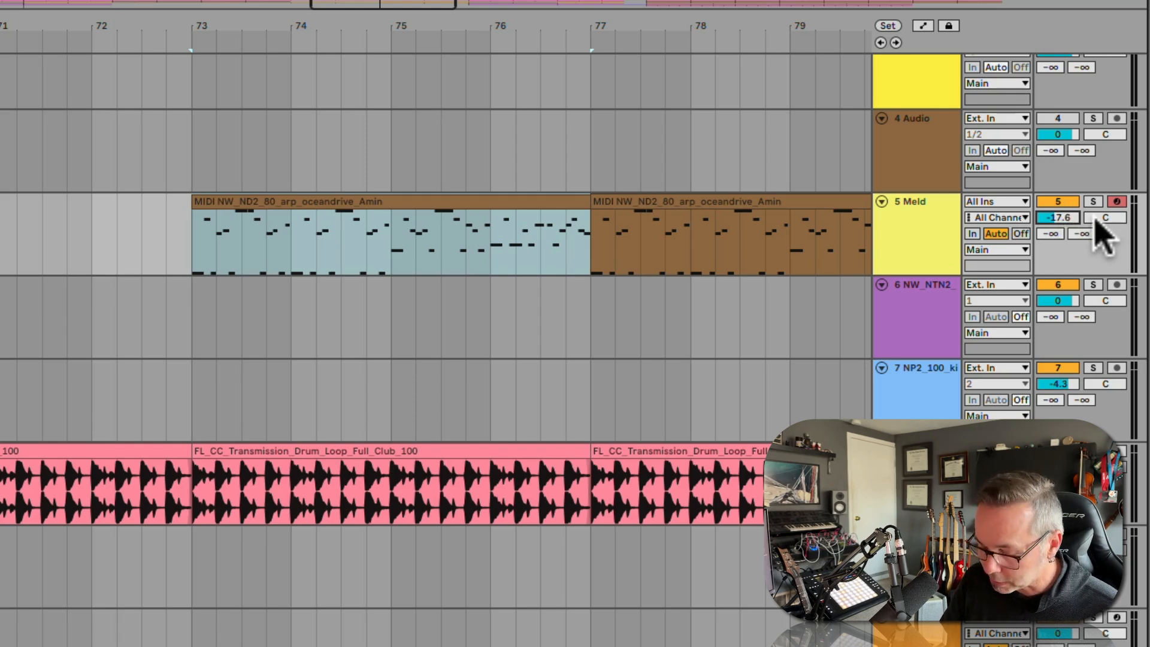
{"action": "key", "text": "Delete"}
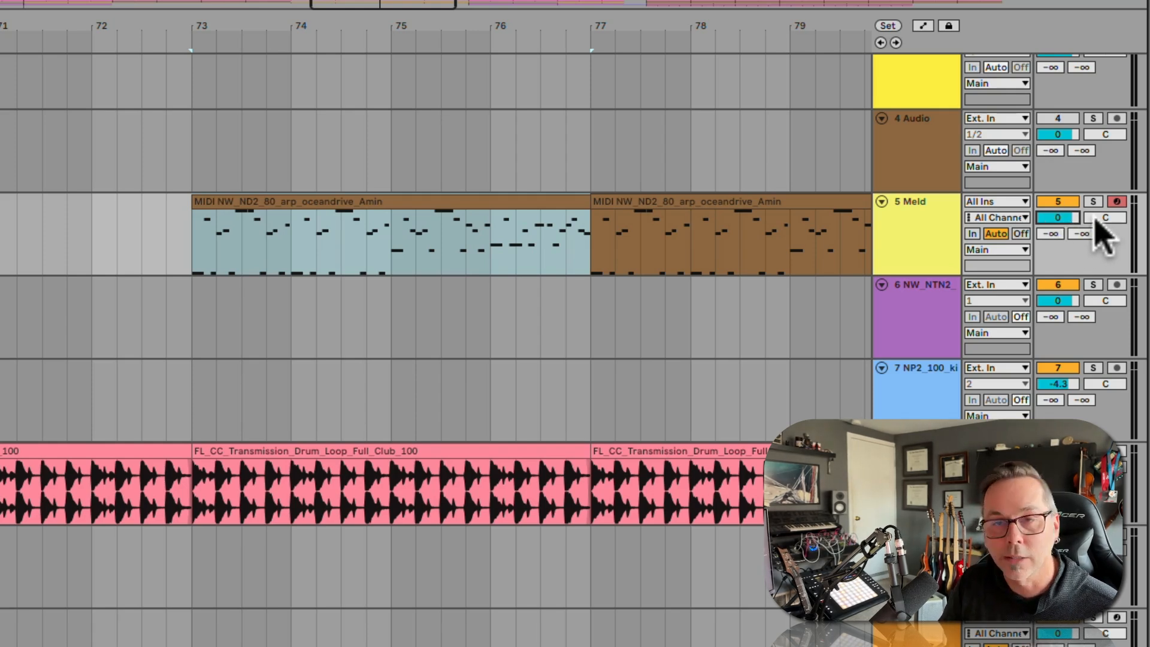